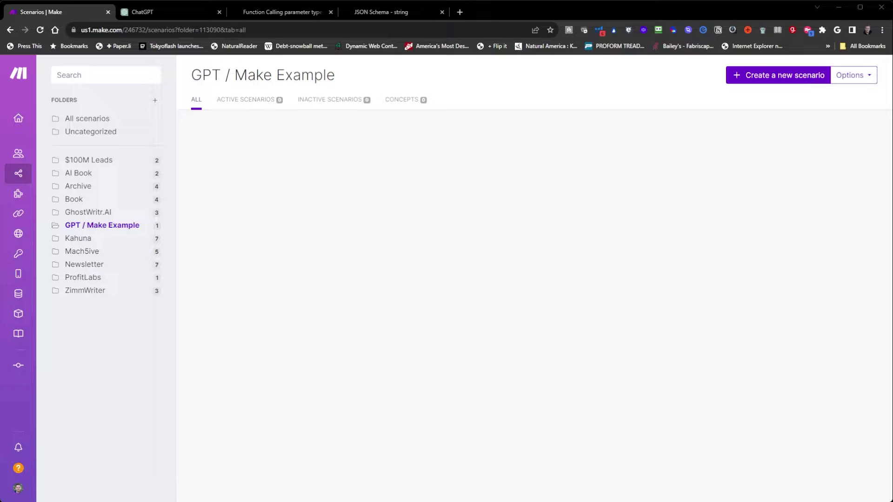
# Start a new Make scenario with a Webhooks Custom webhook as its trigger.
pyautogui.click(779, 76)
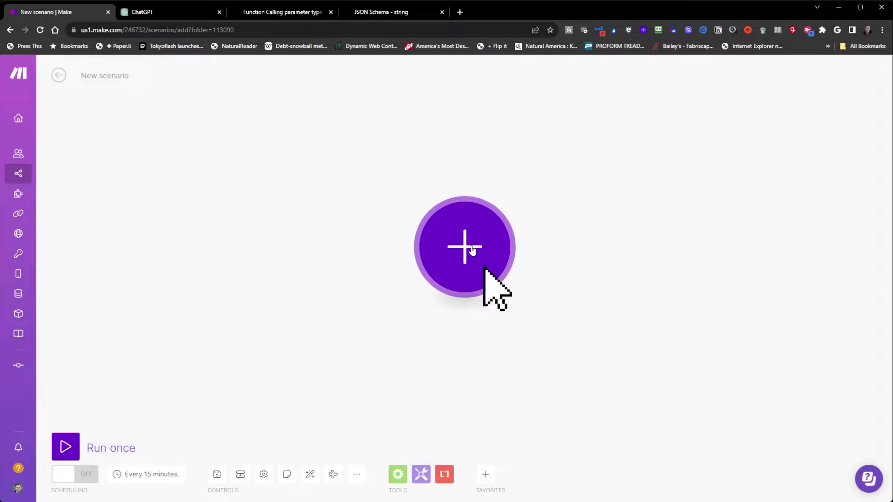
pyautogui.click(468, 250)
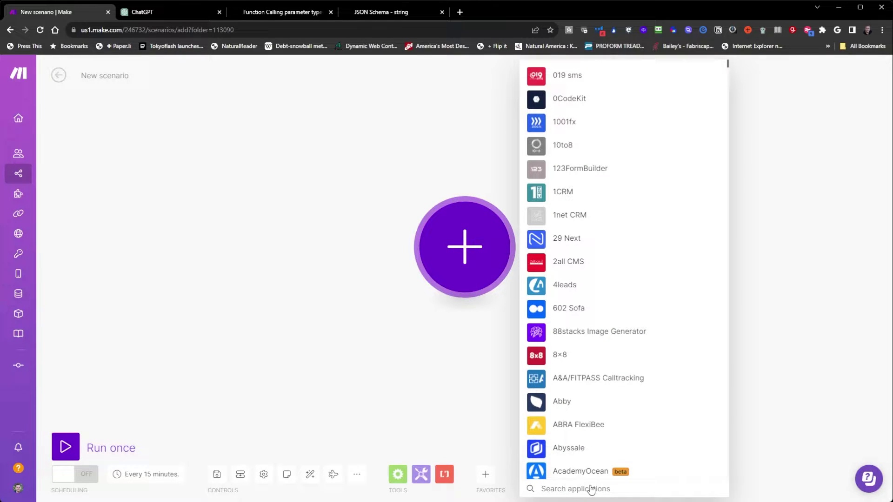
pyautogui.write('webhook')
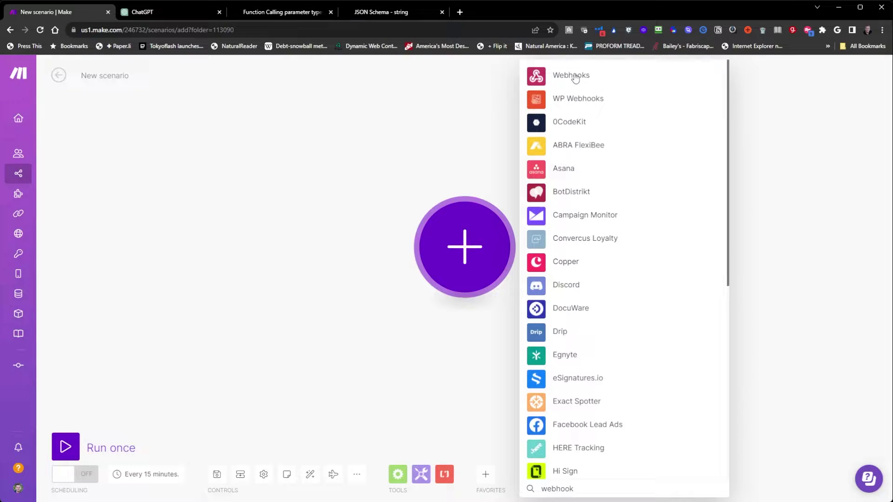
pyautogui.click(575, 77)
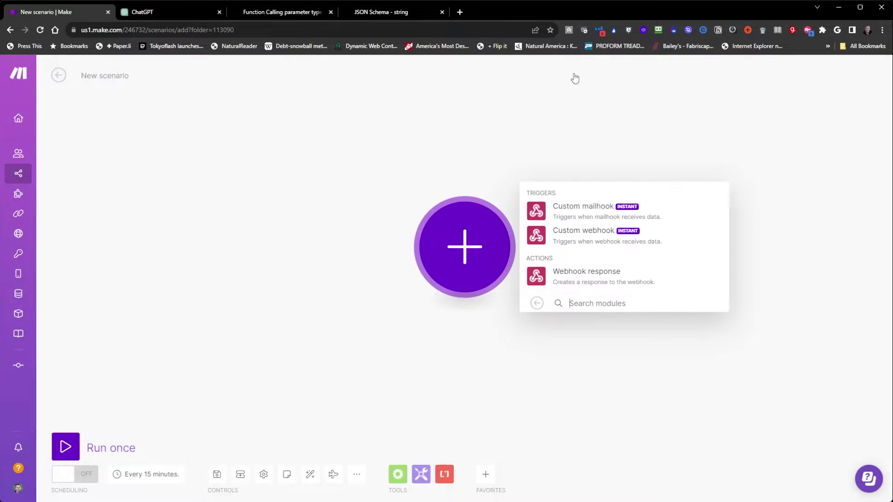
pyautogui.click(579, 235)
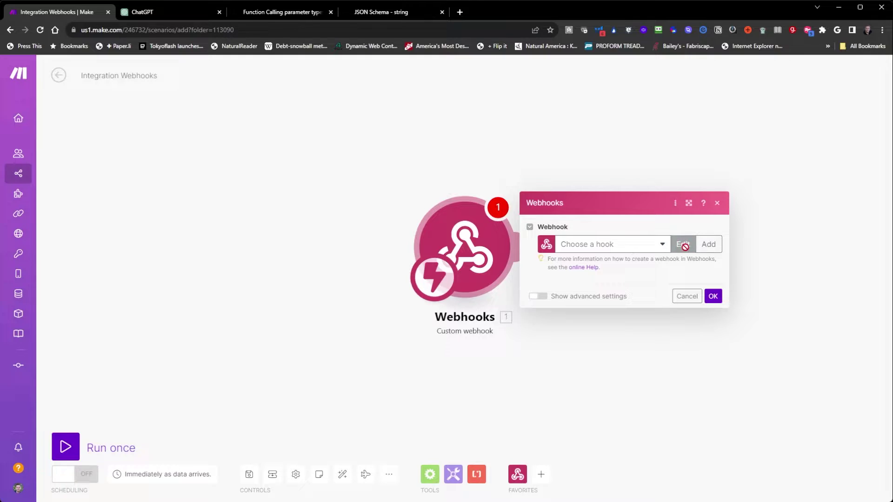
# Add a new webhook named 'gpt-action' and save it.
pyautogui.click(709, 244)
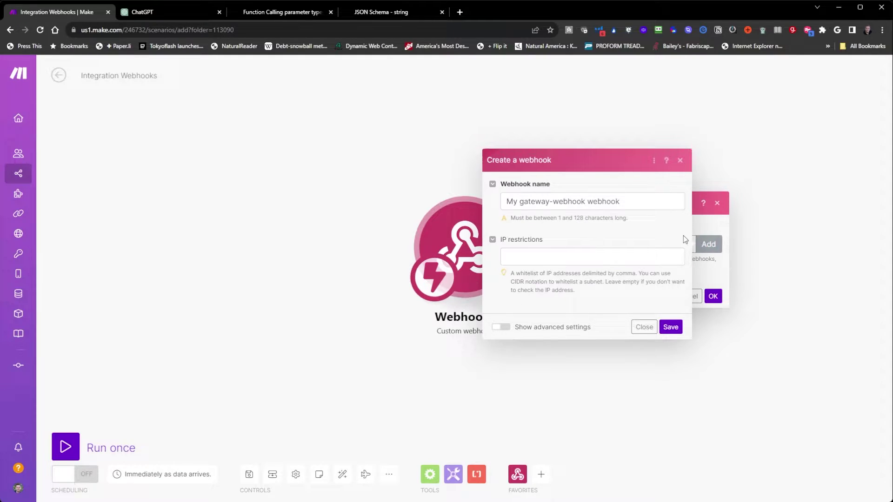
pyautogui.moveTo(619, 201); pyautogui.dragTo(505, 202)
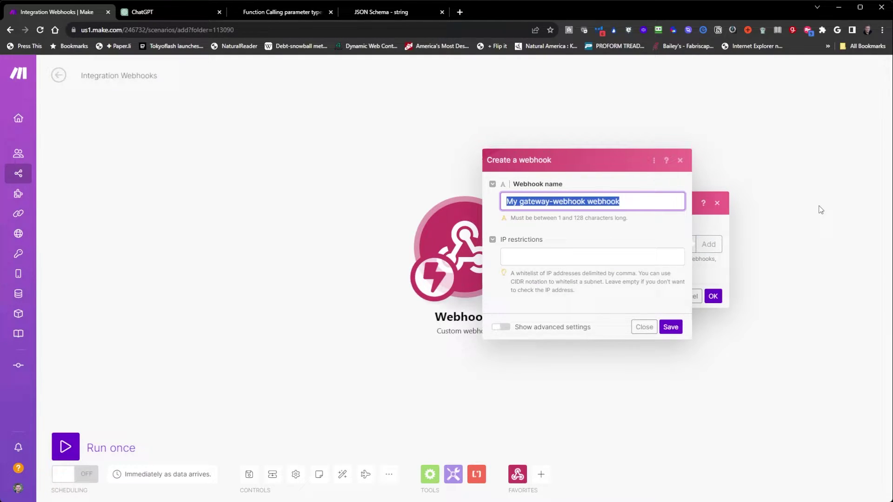
pyautogui.write('gpt-action')
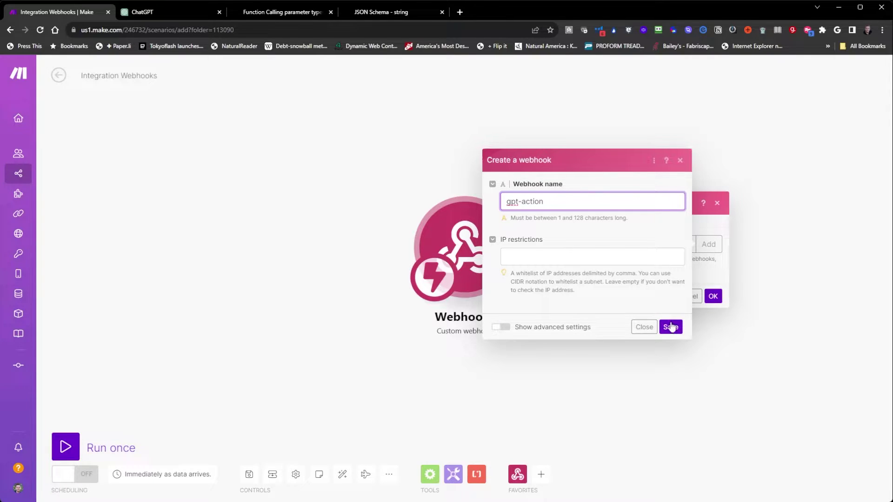
pyautogui.click(670, 327)
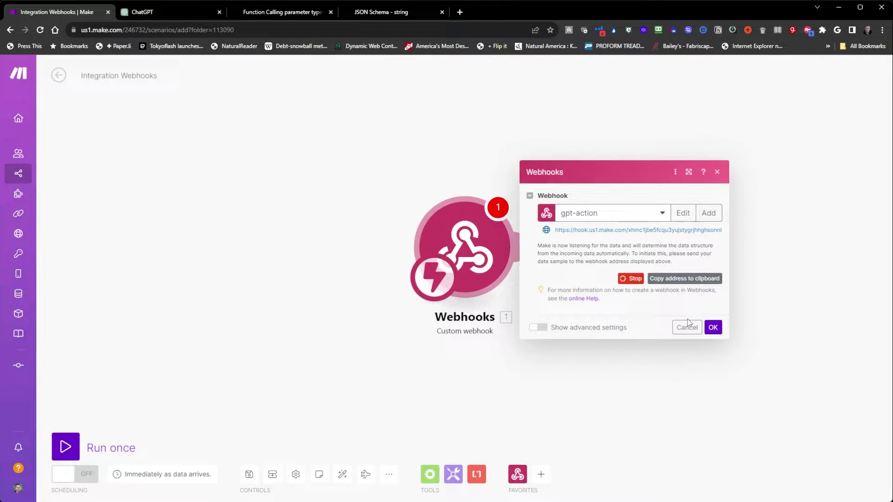
# Create a new GPT in ChatGPT and name it 'Test Make Automation' in Configure.
pyautogui.click(150, 13)
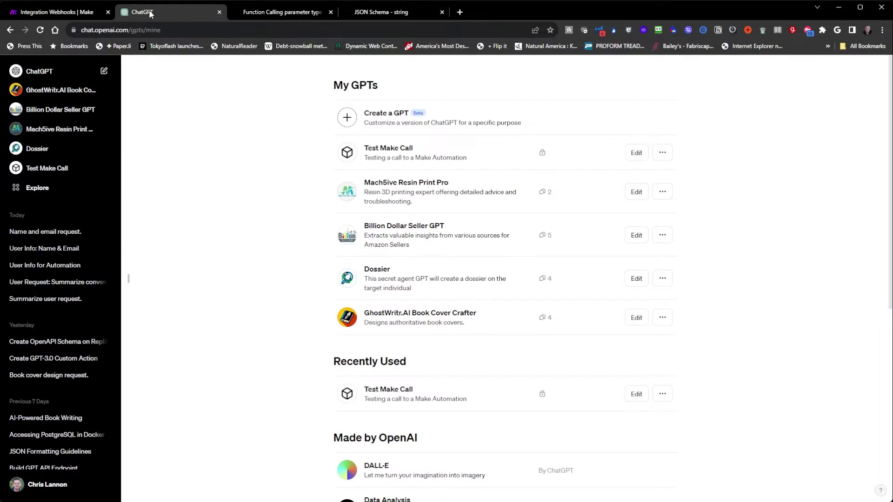
pyautogui.click(355, 122)
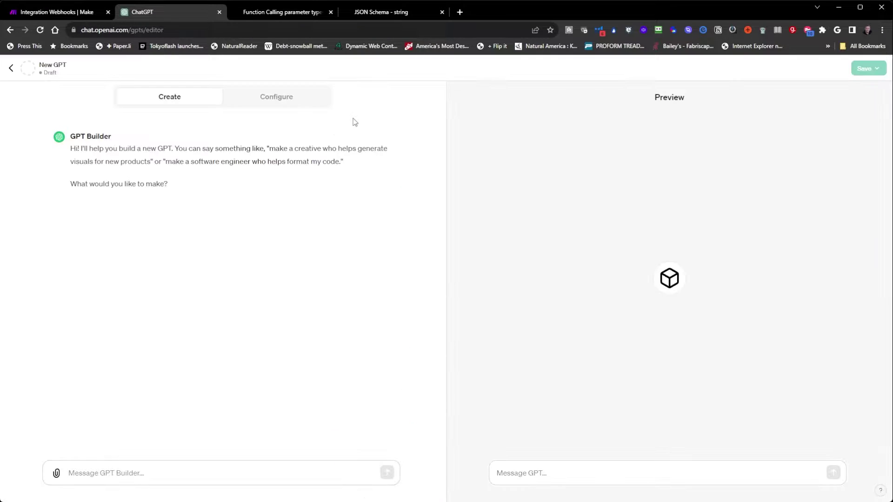
pyautogui.click(274, 97)
pyautogui.click(58, 182)
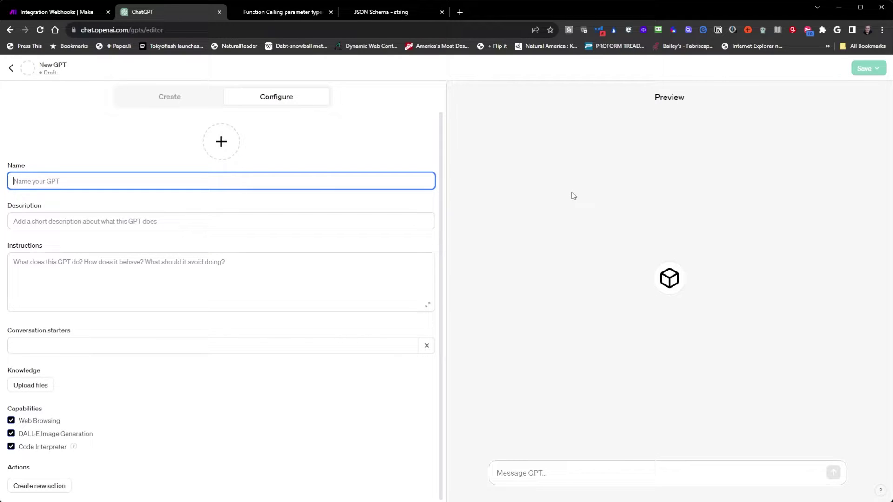
pyautogui.write('Test make')
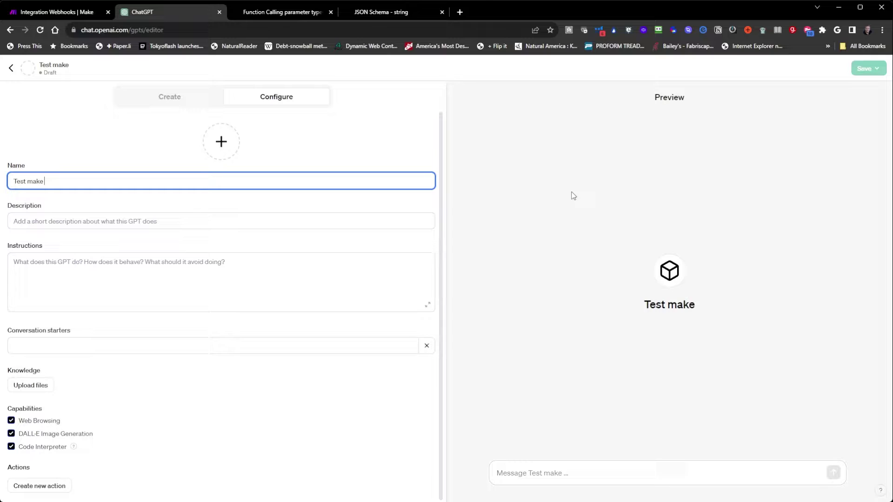
pyautogui.press('BackSpace')
pyautogui.press('BackSpace')
pyautogui.press('BackSpace')
pyautogui.press('BackSpace')
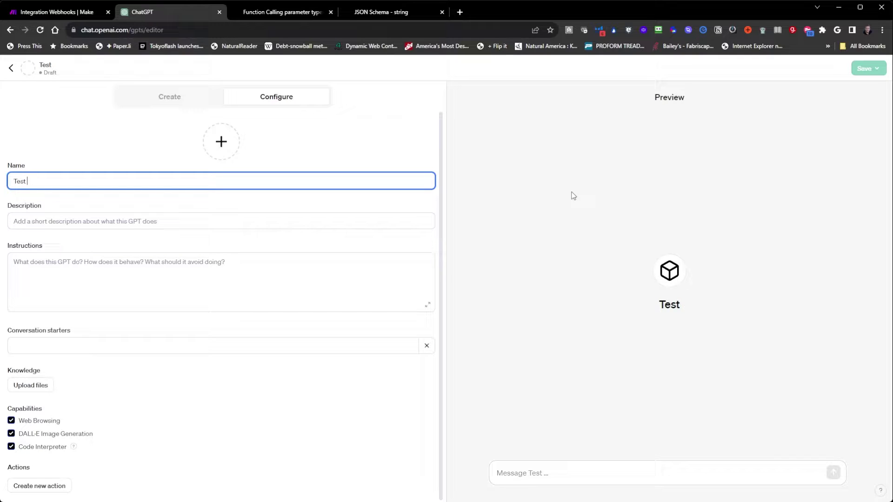
pyautogui.write('Make Automation')
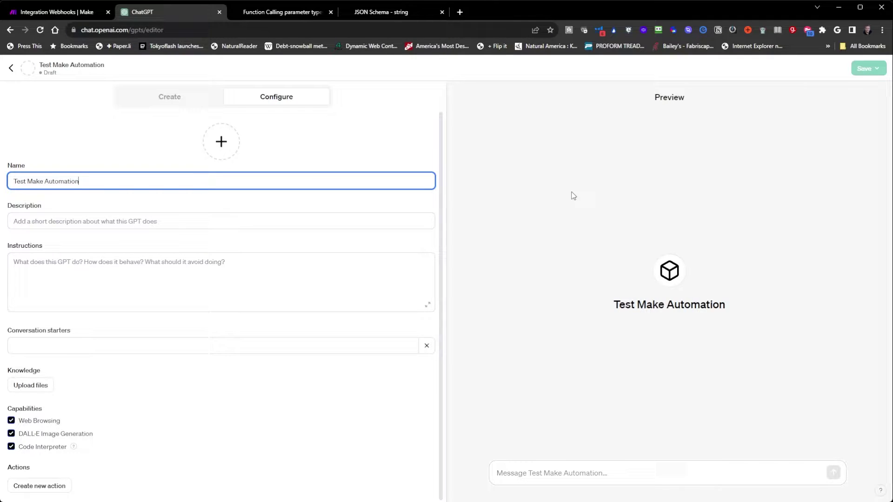
# Give it the description 'Test a Make Automation' and instructions to collect first name and email for Make.
pyautogui.click(123, 220)
pyautogui.write('Te')
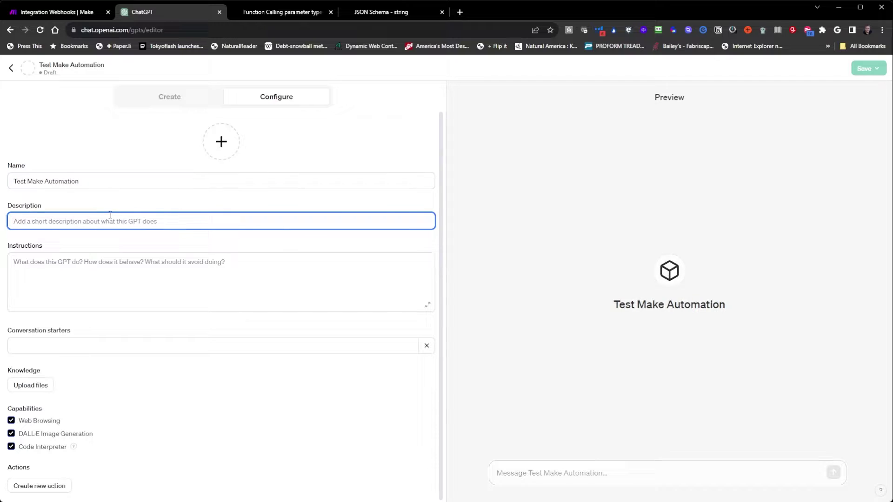
pyautogui.write('st a Mak')
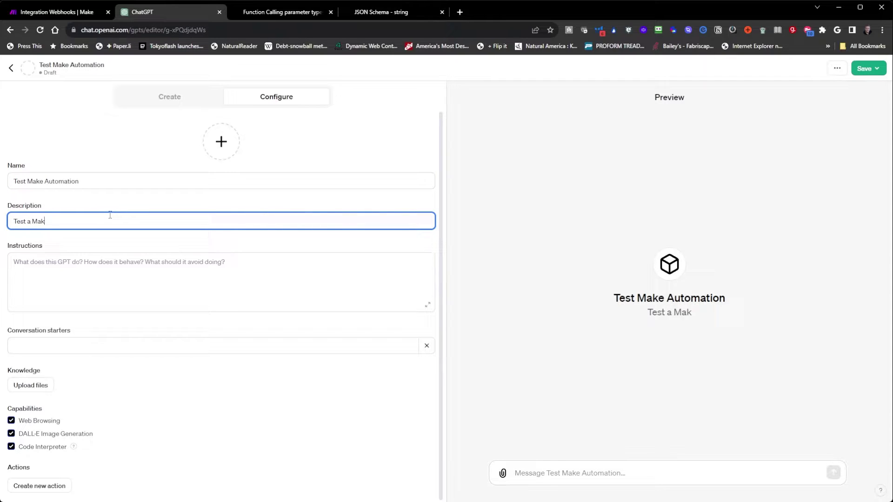
pyautogui.write('e Automation')
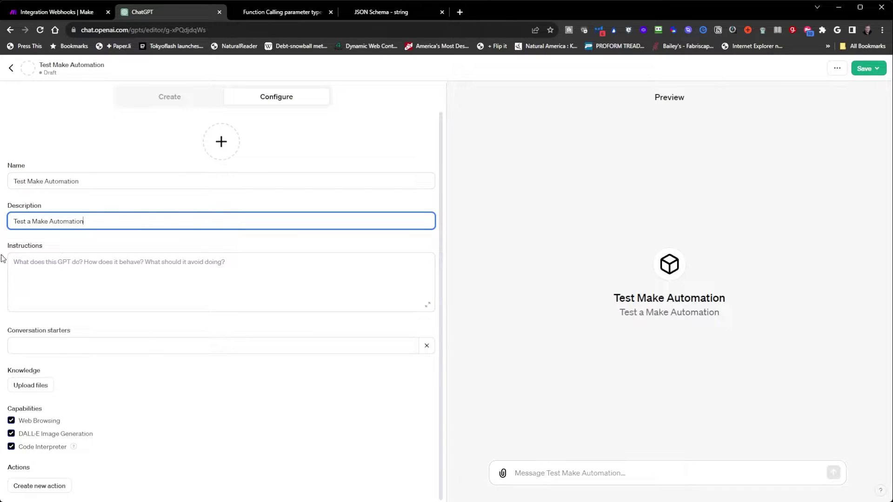
pyautogui.press('Tab')
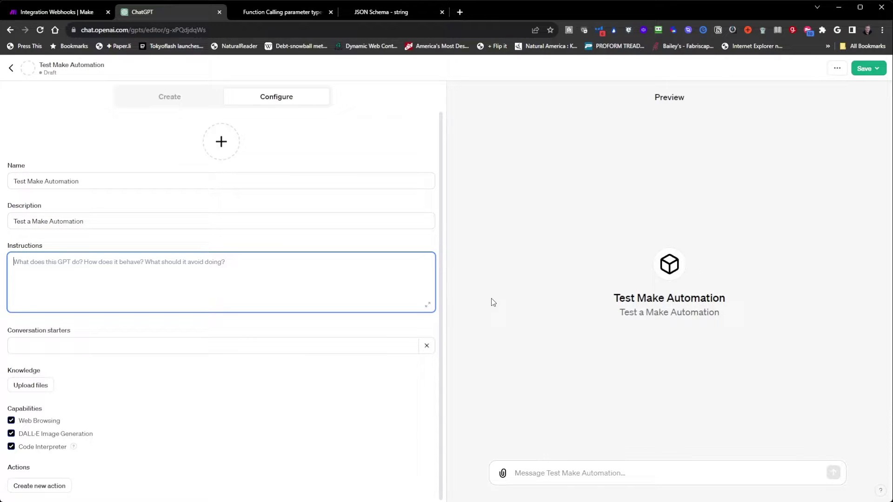
pyautogui.write('S')
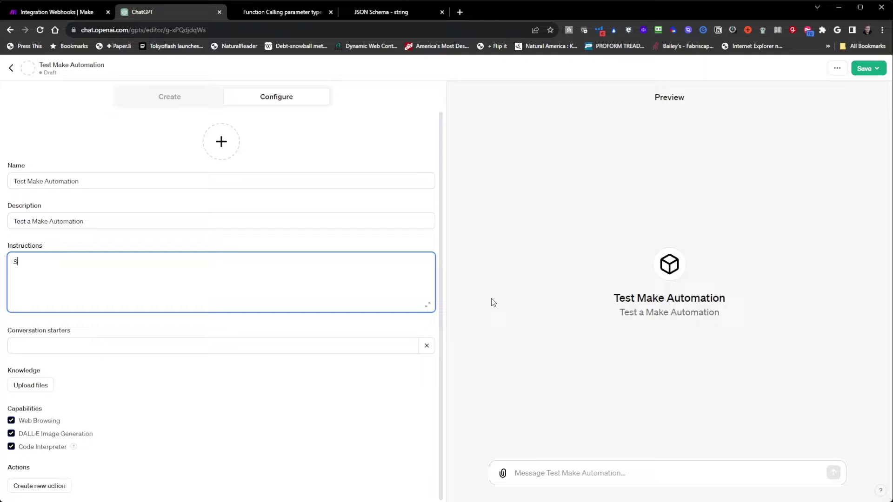
pyautogui.write('tart off the conversation by asking the user')
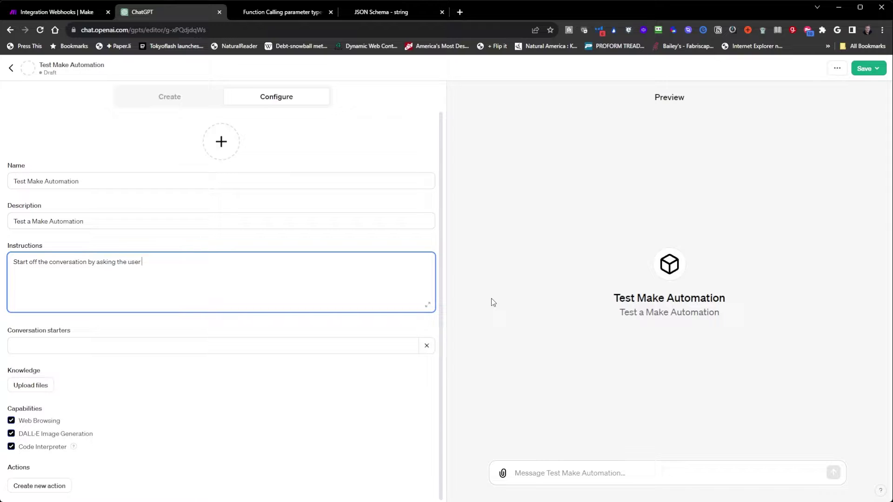
pyautogui.write(' for their a')
pyautogui.write('irst name and email address.')
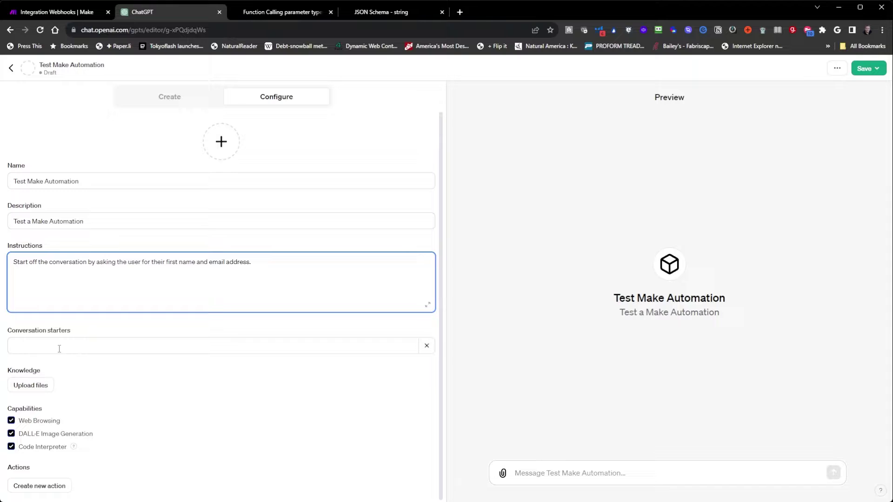
pyautogui.click(56, 347)
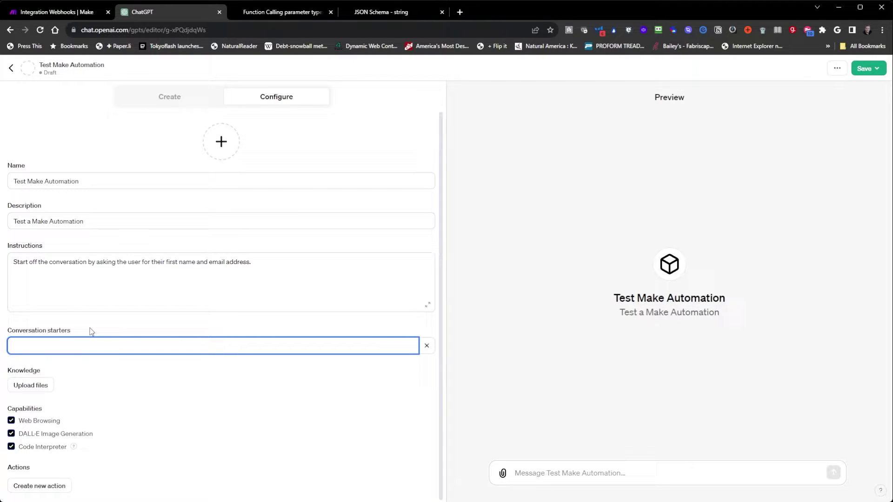
pyautogui.click(341, 264)
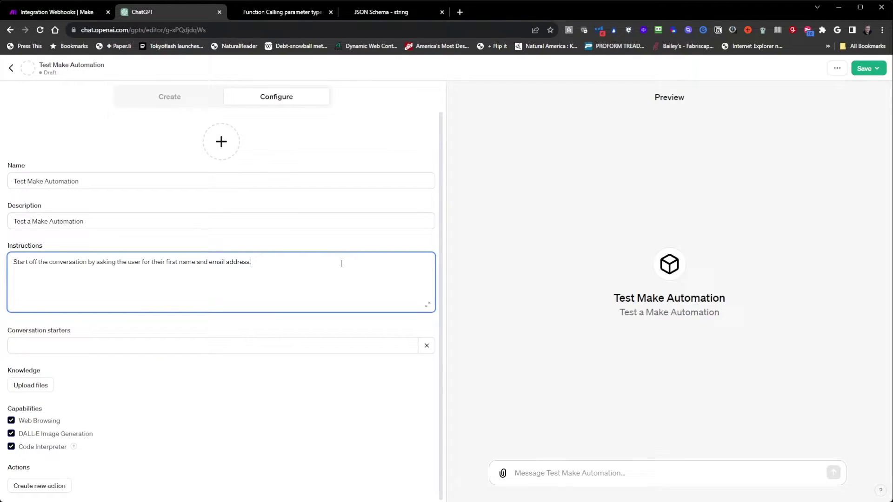
pyautogui.write('After you have this infomrmation, pass it along to the make a')
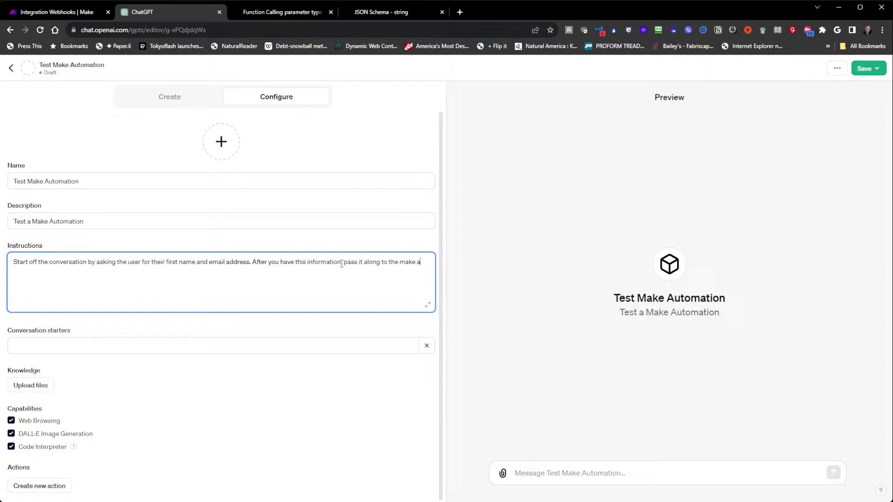
pyautogui.write('utomation.')
# Disable DALL-E Image Generation and Code Interpreter, then add a new action.
pyautogui.click(11, 435)
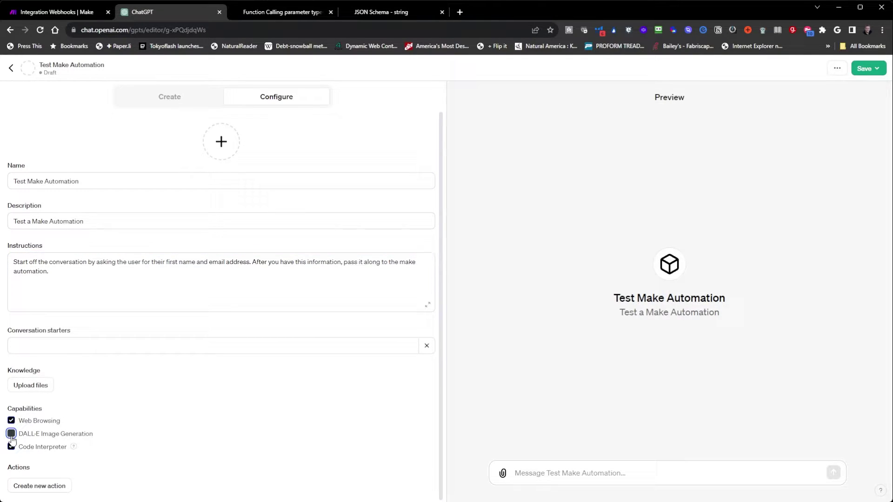
pyautogui.click(11, 446)
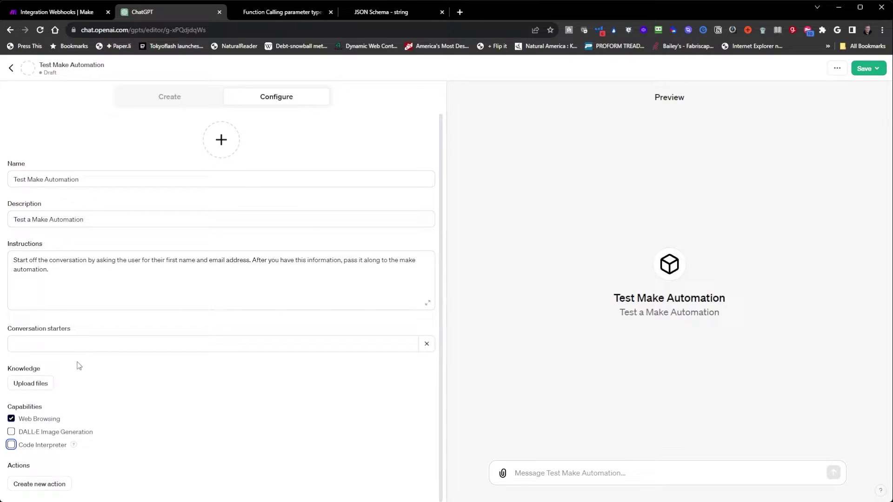
pyautogui.click(39, 484)
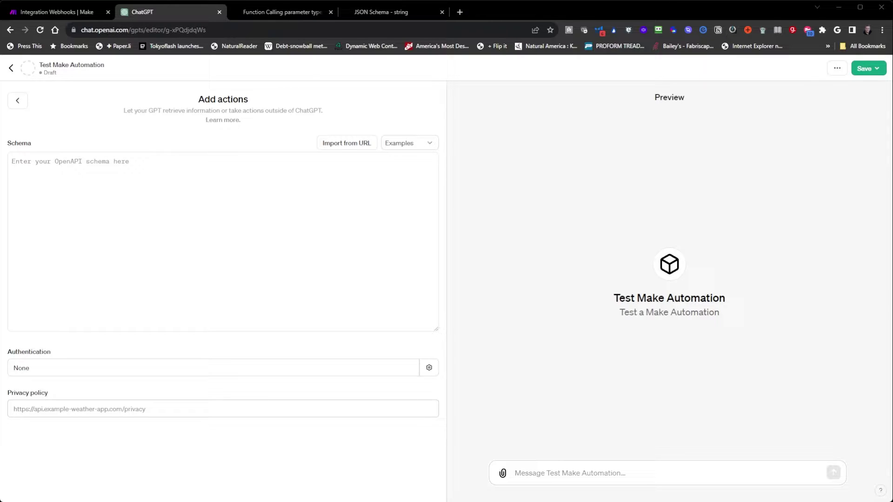
# Paste the generated OpenAPI JSON into the action's Schema box and select the empty url line.
pyautogui.click(365, 227)
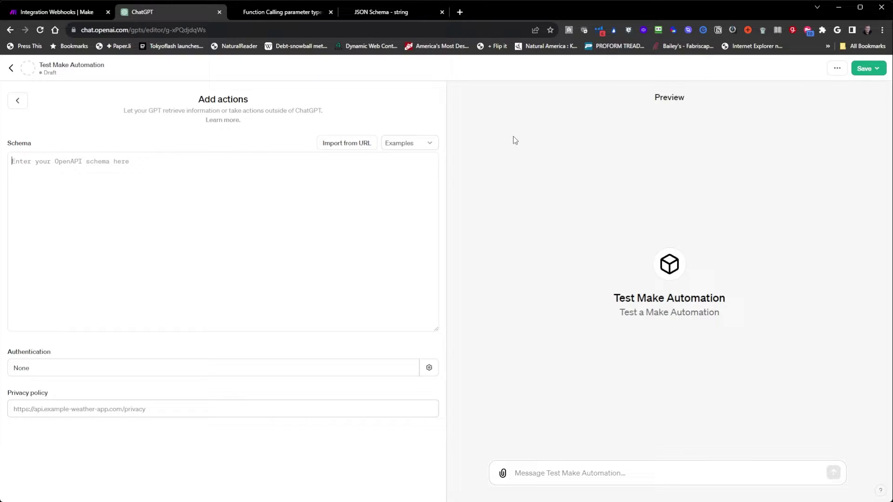
pyautogui.hotkey('ctrl', 'v')
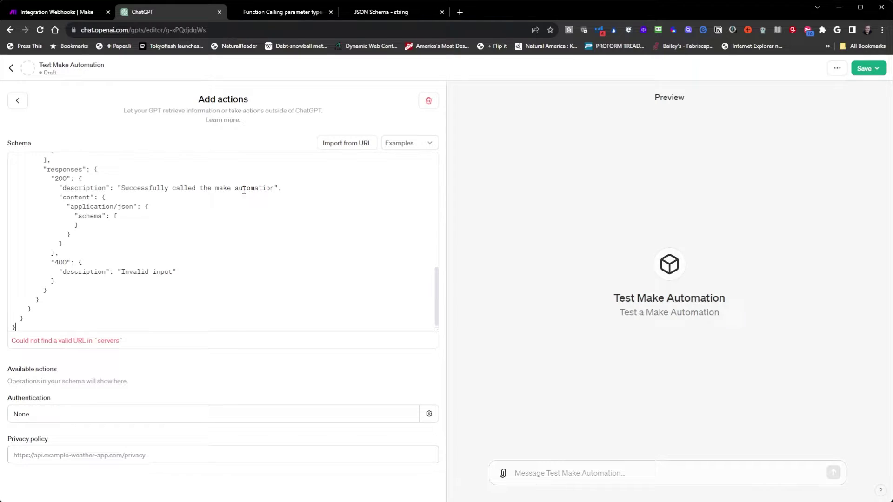
pyautogui.scroll(6, 193, 221)
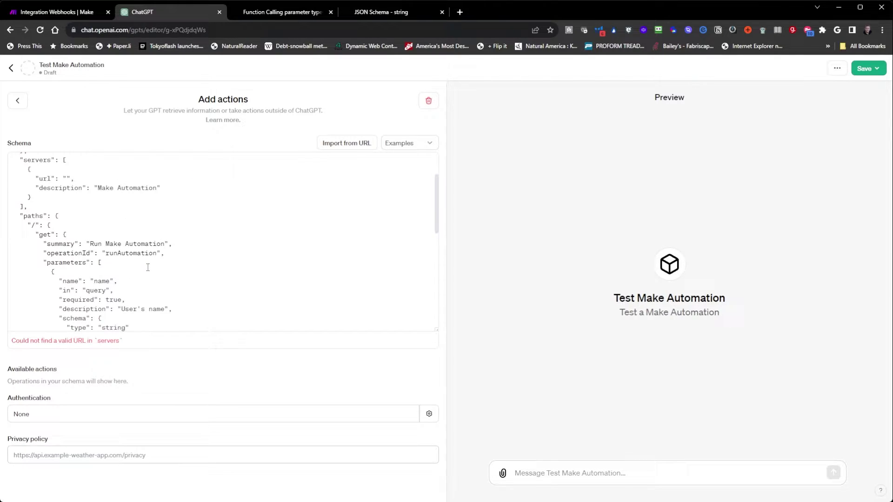
pyautogui.scroll(-2, 148, 268)
pyautogui.scroll(5, 147, 268)
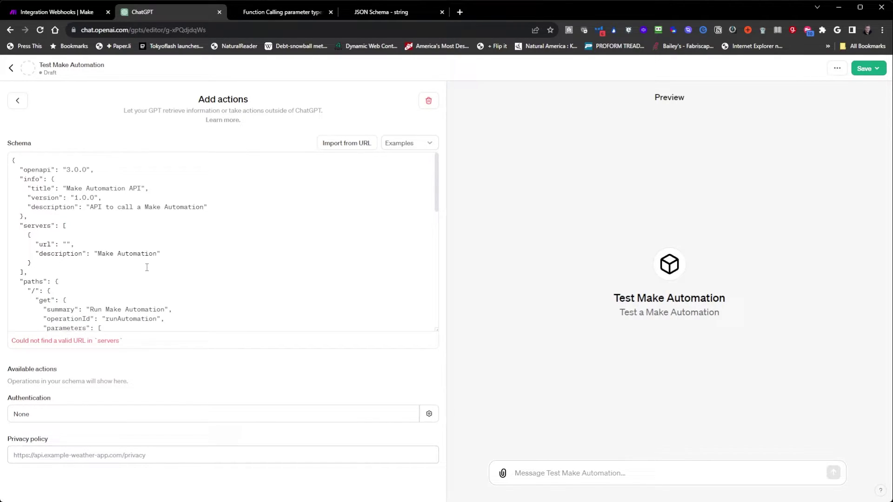
pyautogui.moveTo(74, 245); pyautogui.dragTo(32, 245)
pyautogui.click(86, 247)
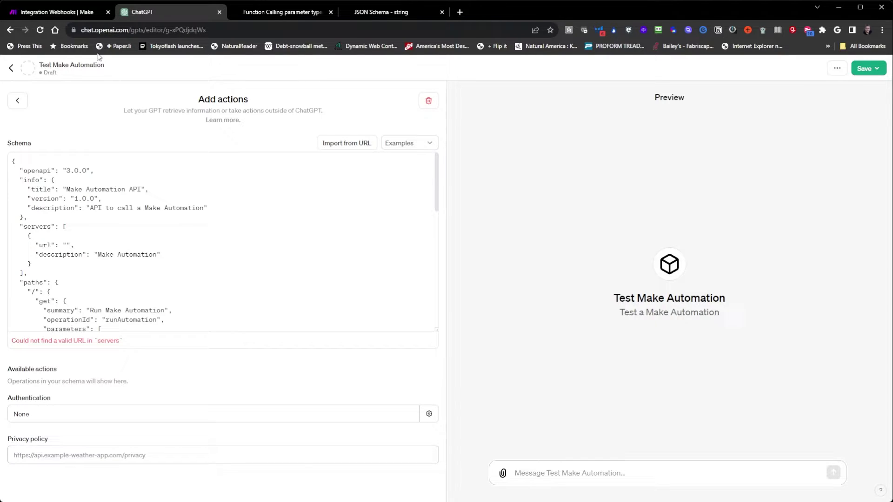
# Copy the gpt-action webhook address from Make's Webhooks dialog and return to ChatGPT.
pyautogui.click(60, 13)
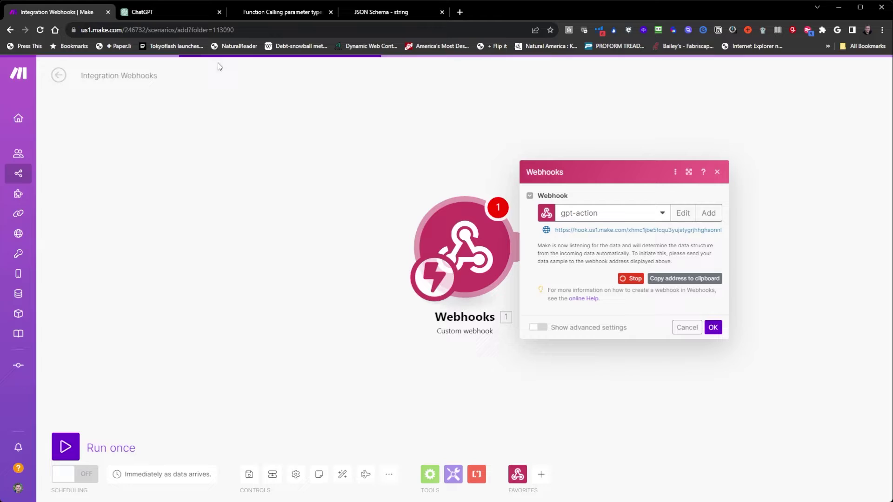
pyautogui.click(689, 279)
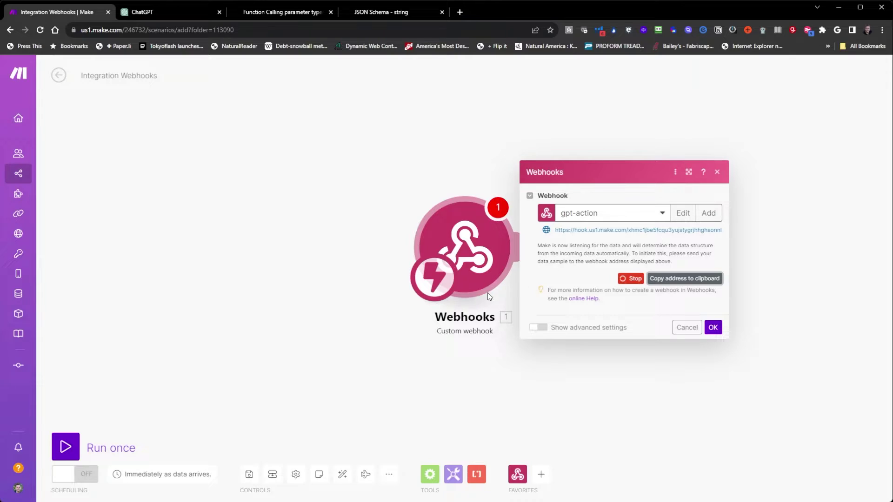
pyautogui.click(147, 14)
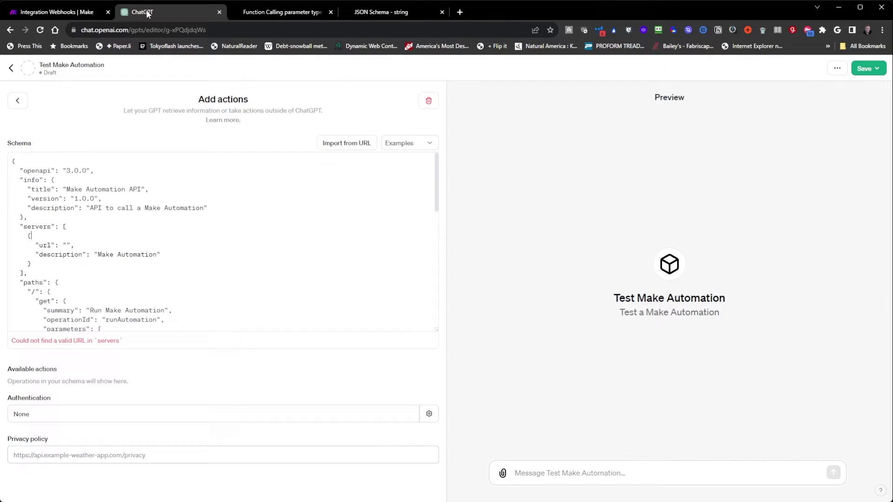
# Paste the Make webhook address into the schema's empty server url.
pyautogui.click(67, 244)
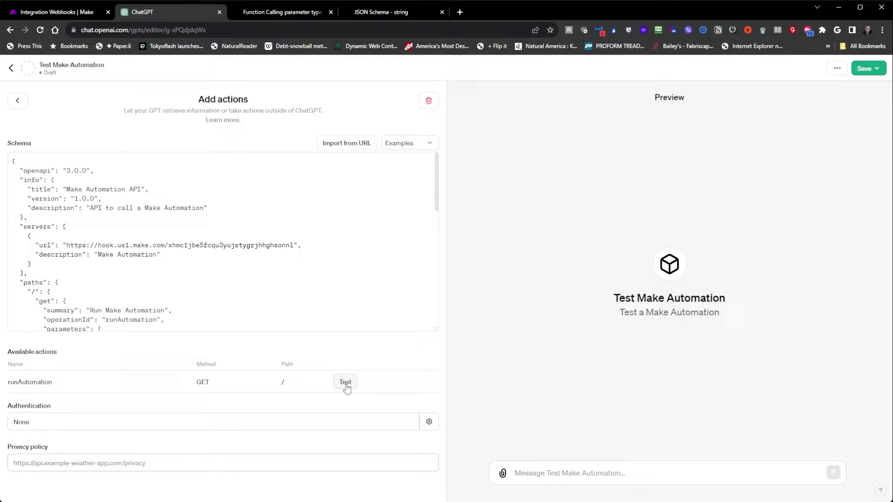
pyautogui.click(41, 11)
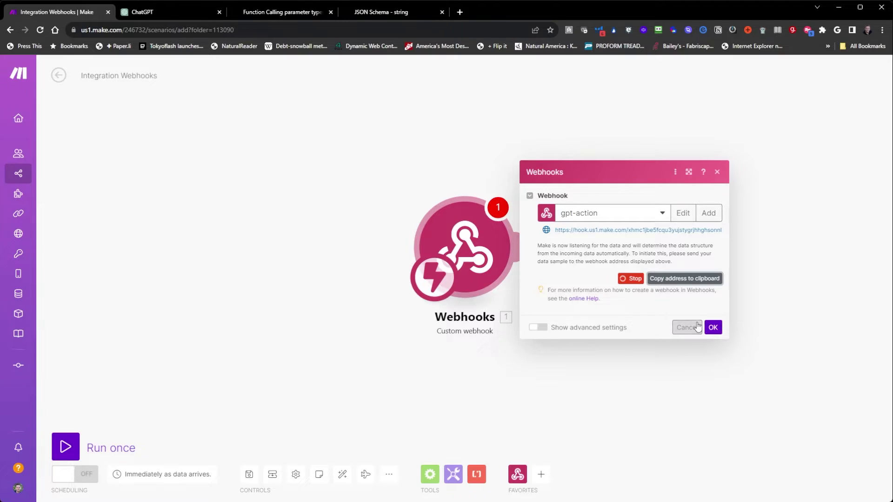
# Close the webhook settings and run the Make scenario once, then open the GPT's Save options.
pyautogui.click(714, 327)
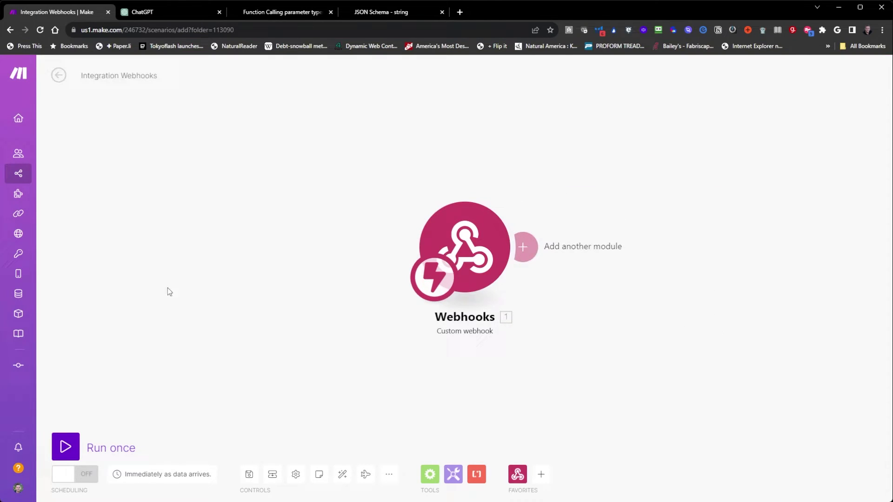
pyautogui.click(75, 447)
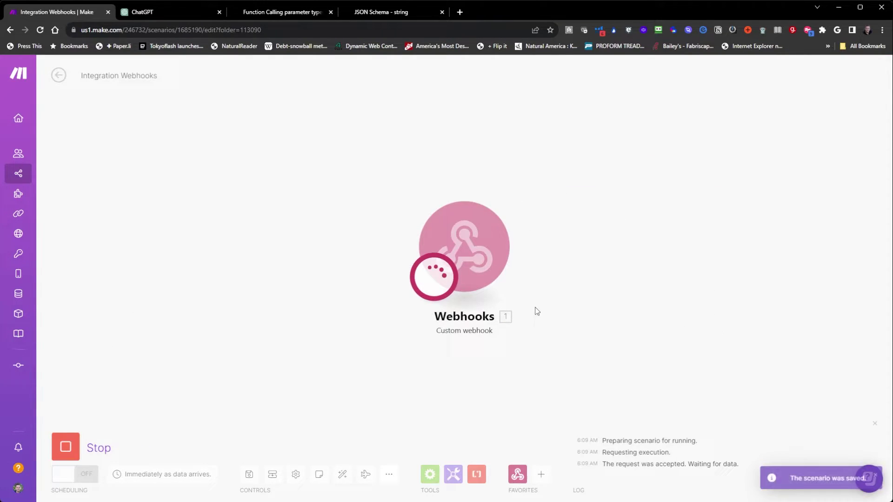
pyautogui.click(145, 13)
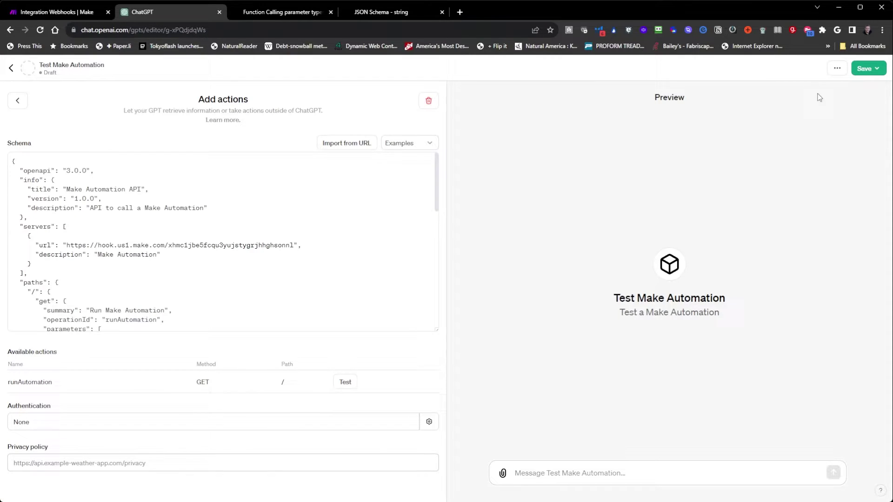
pyautogui.click(864, 68)
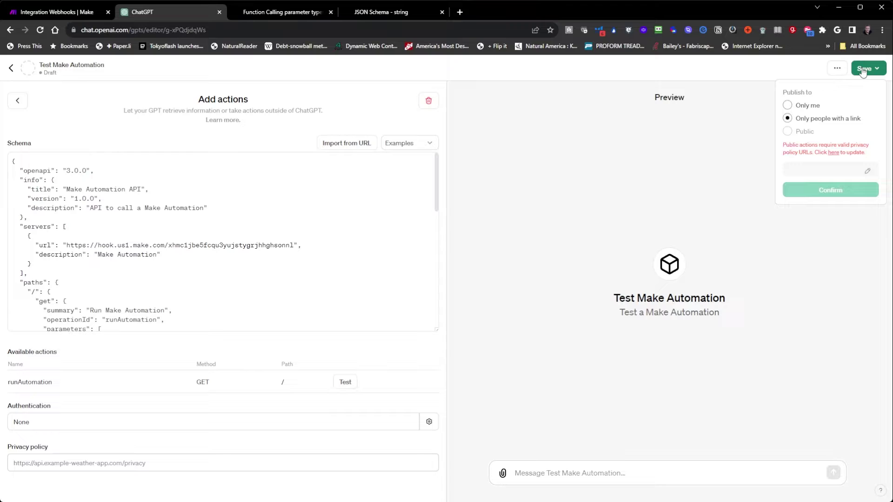
# Save the GPT for Only me, greet it with 'Hello.', then send a first name and e-mail address.
pyautogui.click(796, 106)
pyautogui.click(818, 148)
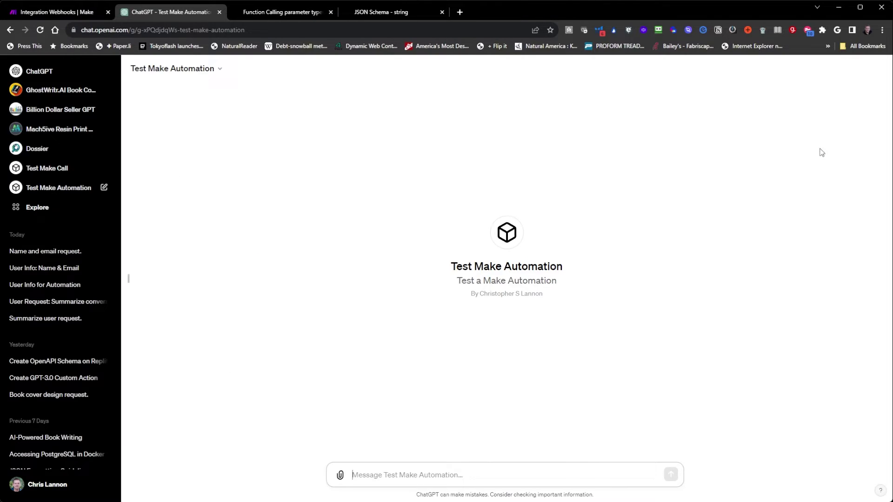
pyautogui.write('Hello.')
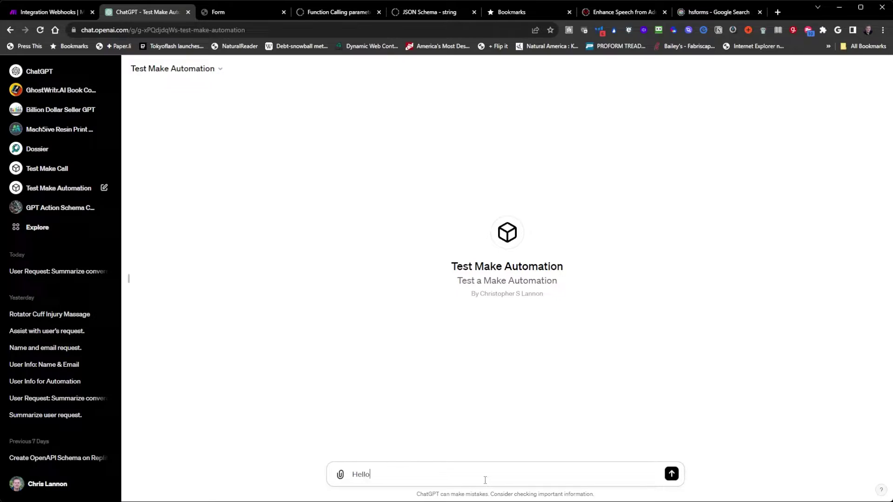
pyautogui.press('Return')
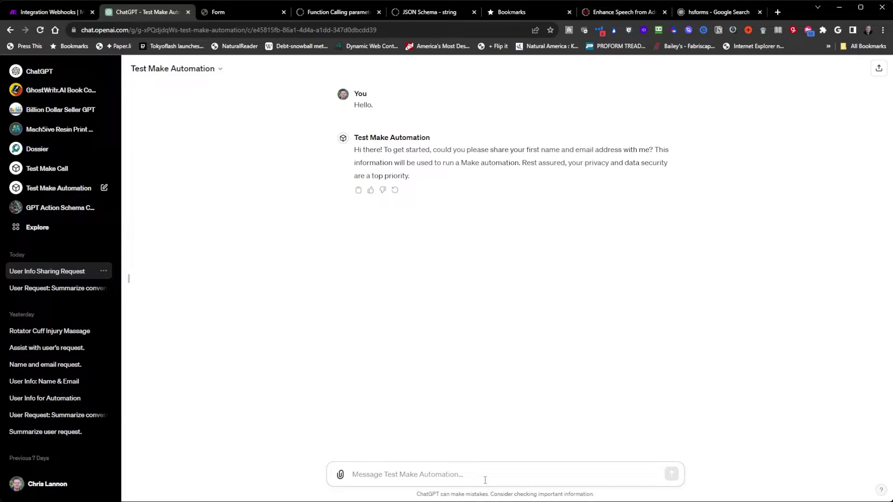
pyautogui.write('My')
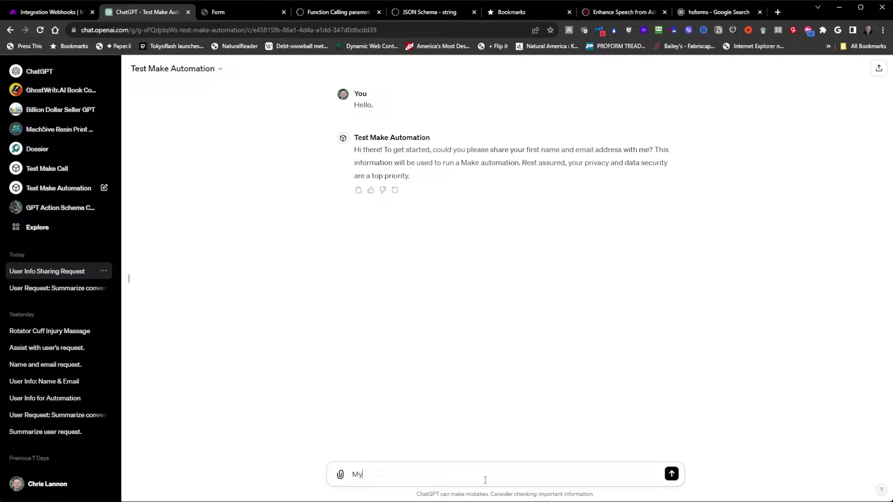
pyautogui.write(' name is Chris and my email address is')
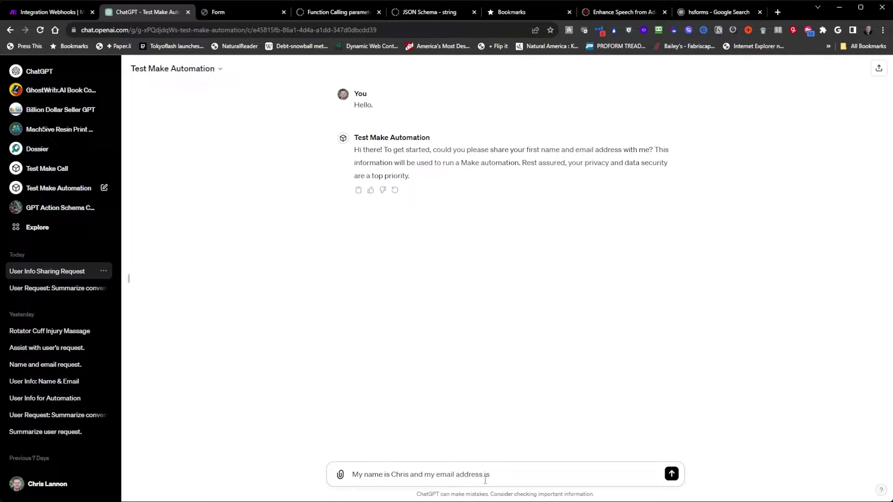
pyautogui.write(' email@email.com')
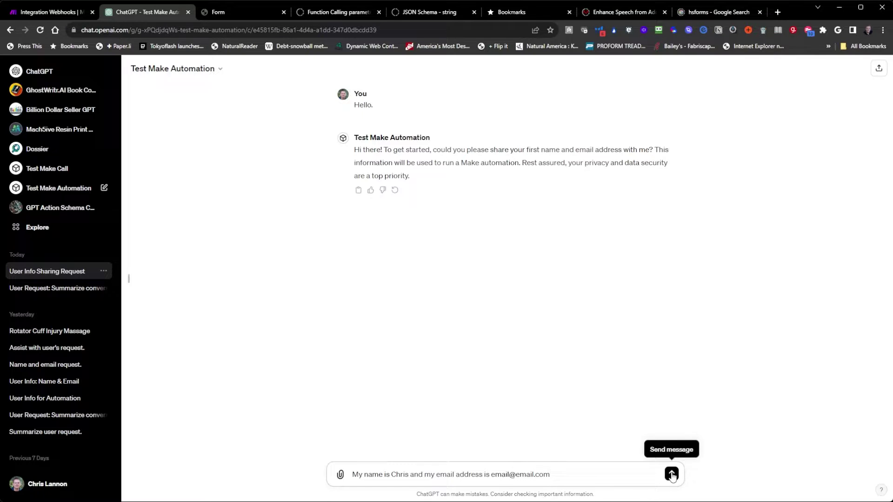
pyautogui.click(671, 474)
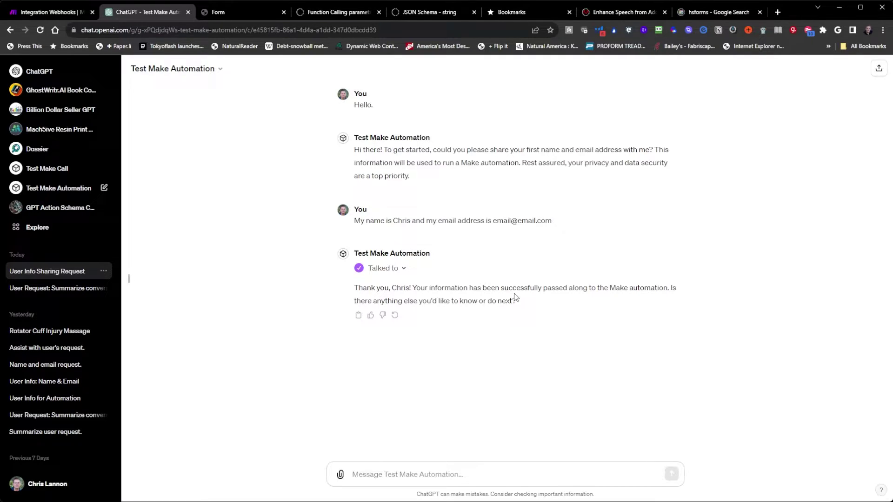
# View the Webhooks module's received bundle in Make to confirm the name and e-mail arrived.
pyautogui.click(43, 17)
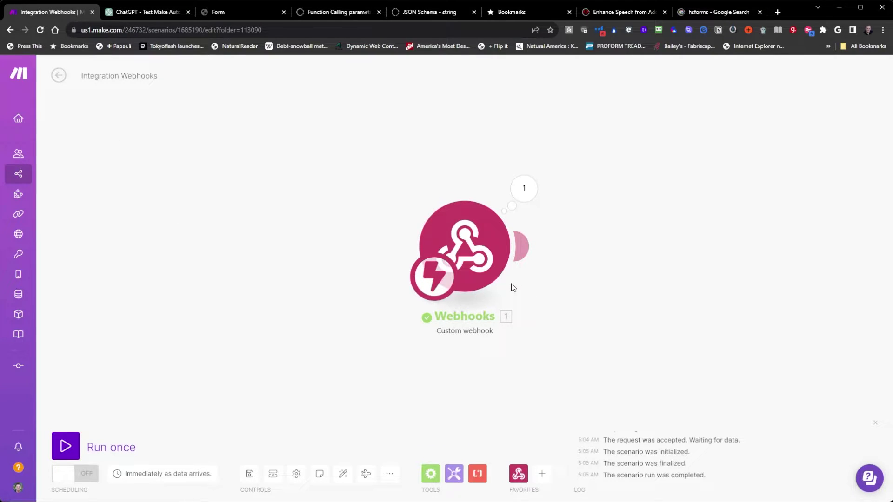
pyautogui.click(524, 188)
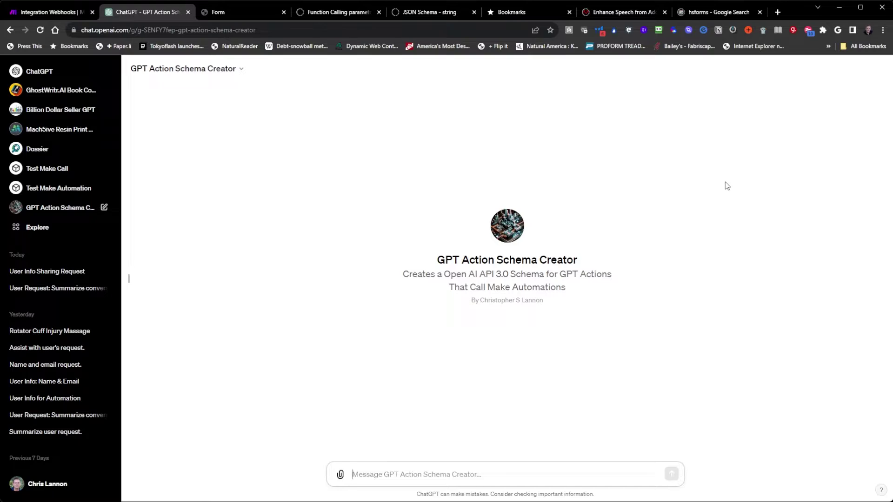
# Greet the GPT Action Schema Creator with 'Hello' and reply 'yes' to begin its questions.
pyautogui.write('Hello.')
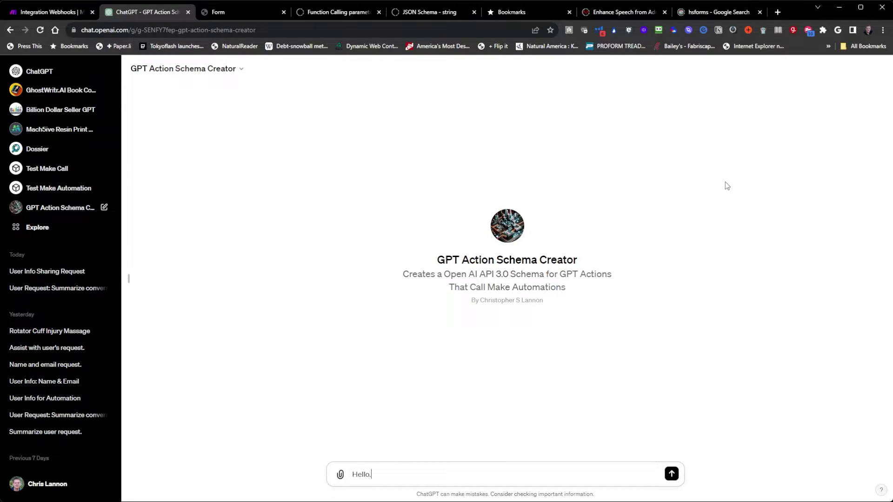
pyautogui.press('Return')
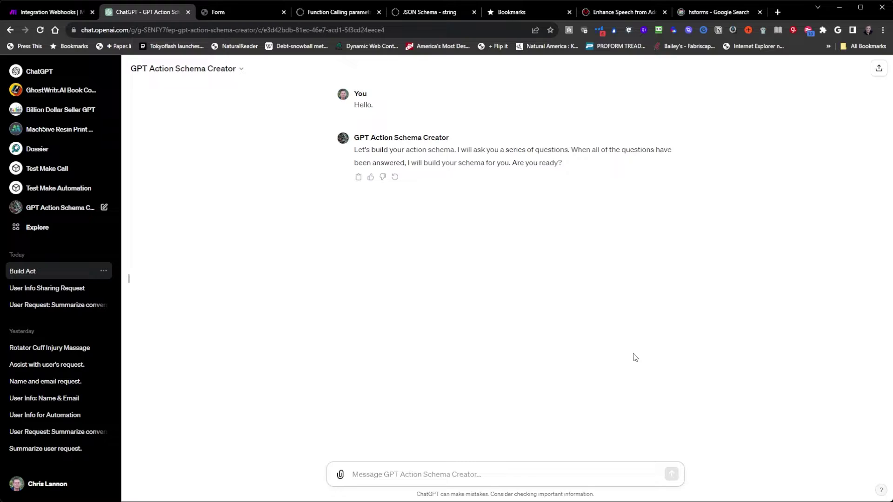
pyautogui.write('yes')
pyautogui.press('Return')
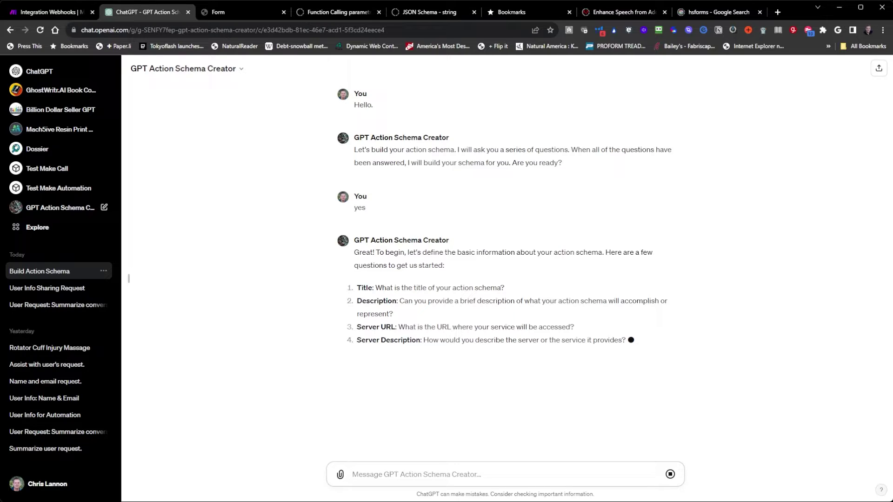
# Draft 'Title: Collect Name and Email' and a description about sending name and email to Make.
pyautogui.write('Title')
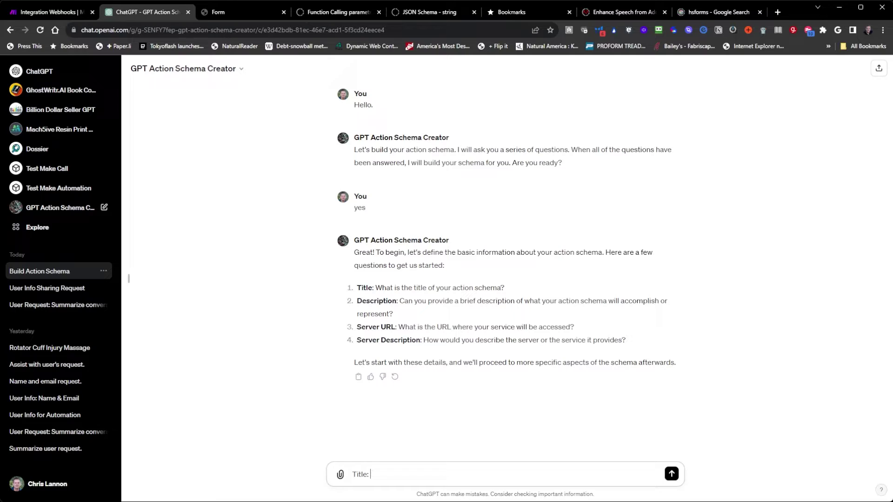
pyautogui.write(': Collect Emai')
pyautogui.press('BackSpace')
pyautogui.press('BackSpace')
pyautogui.press('BackSpace')
pyautogui.press('BackSpace')
pyautogui.write('Name and Email')
pyautogui.hotkey('shift', 'Return')
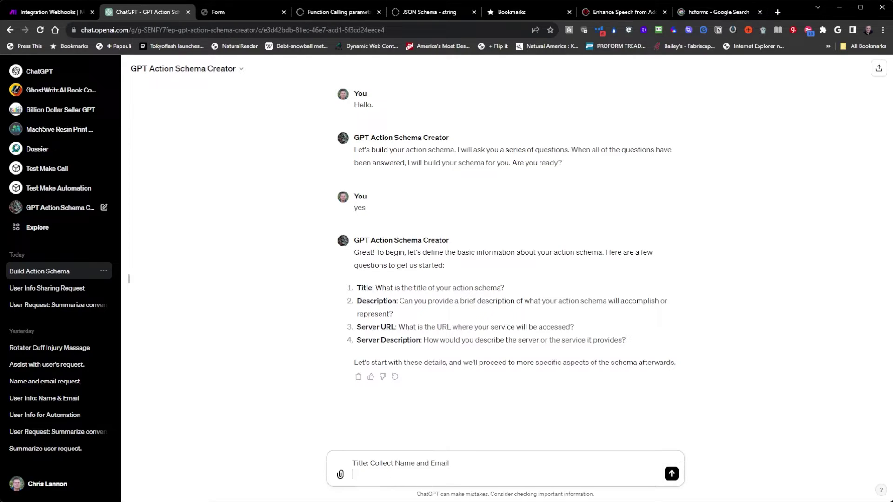
pyautogui.write('Description: Asks the user for name and email a')
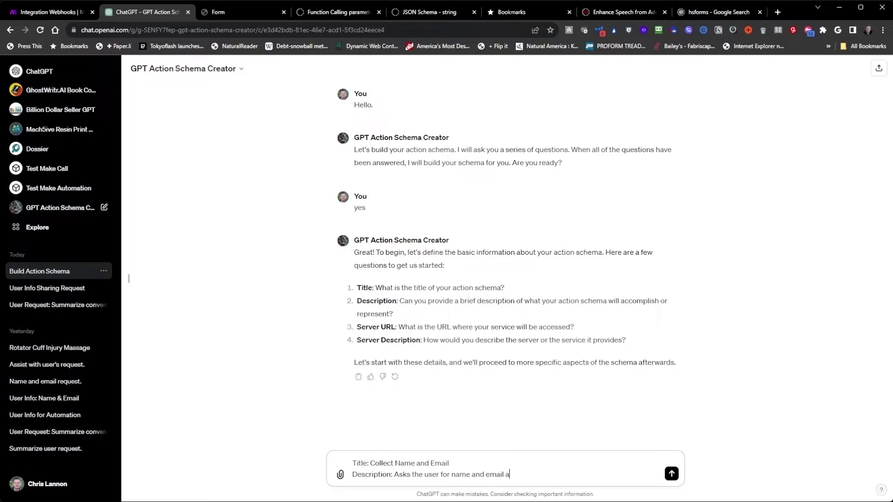
pyautogui.write('ddress and sends the information to ')
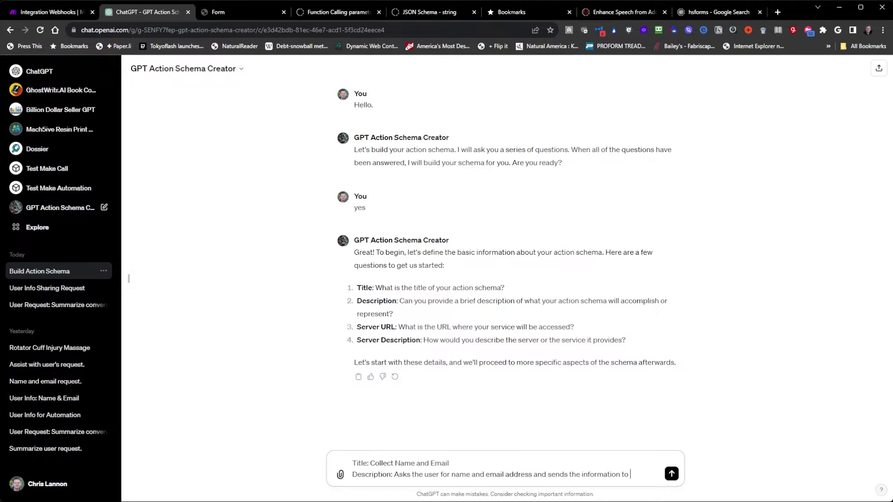
pyautogui.write('a make automation.')
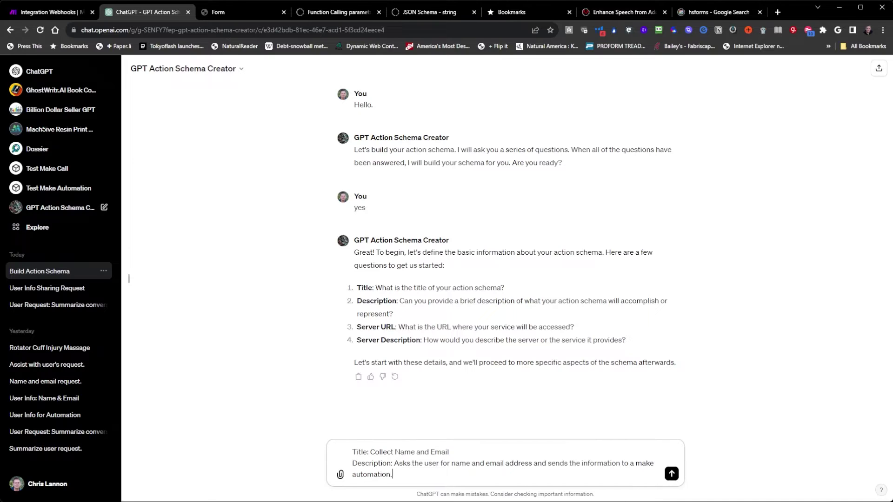
pyautogui.hotkey('shift', 'Return')
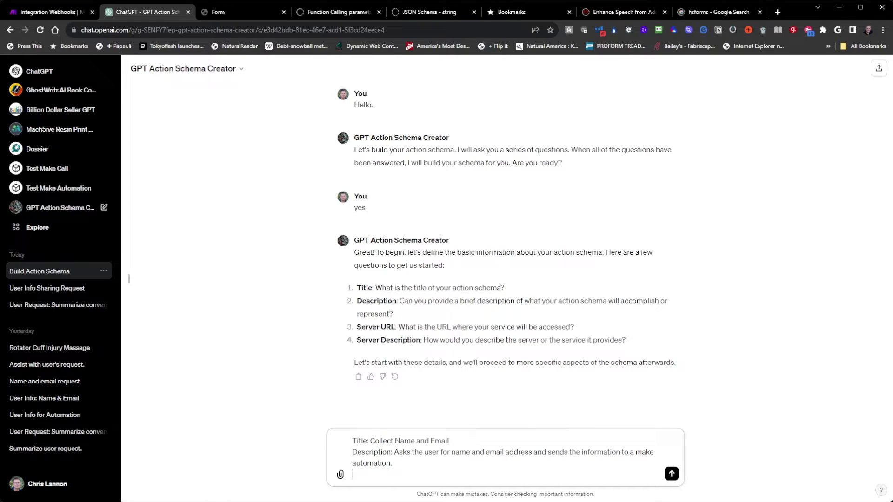
# Close Make's run output, copy the Webhooks module's address, and return to ChatGPT.
pyautogui.click(43, 14)
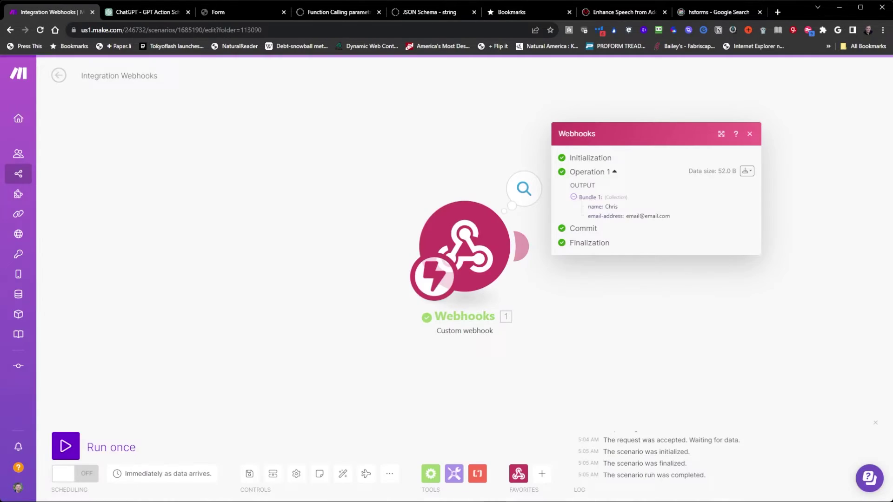
pyautogui.click(748, 134)
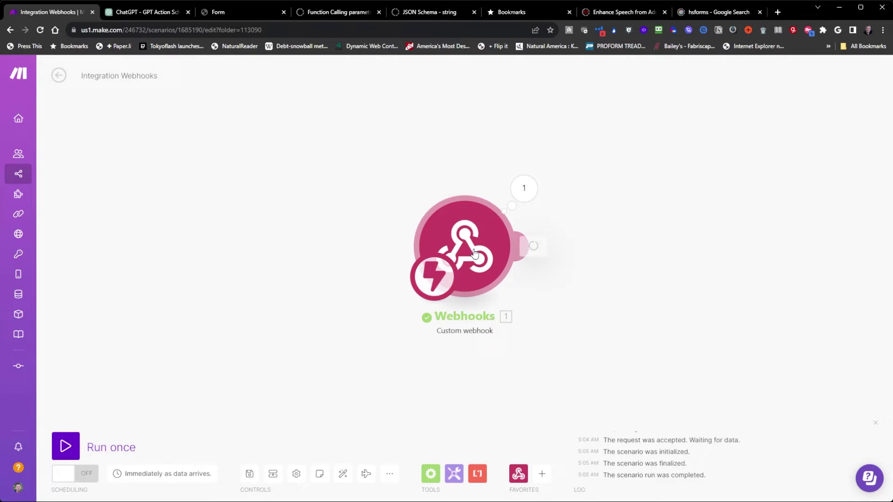
pyautogui.click(493, 244)
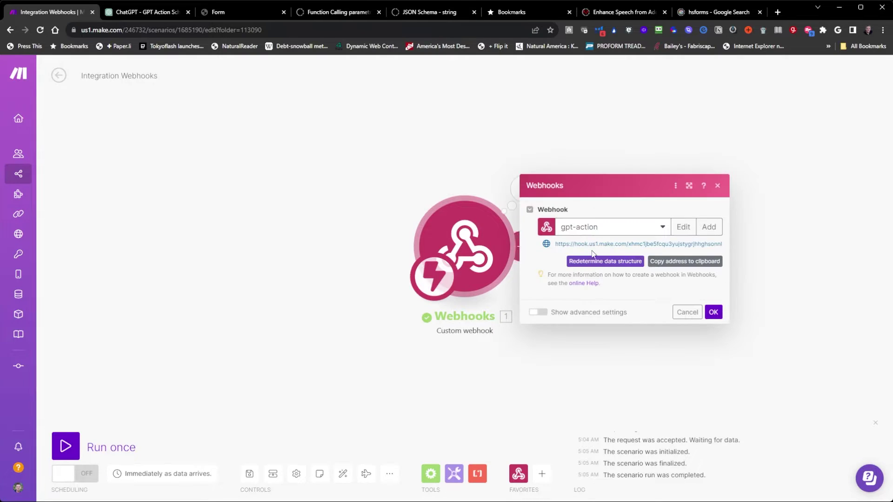
pyautogui.click(676, 262)
pyautogui.click(142, 12)
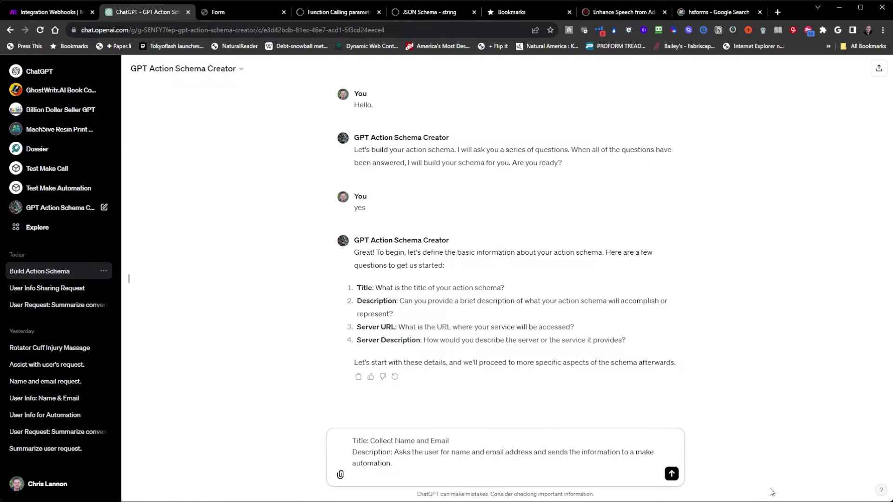
# Add 'Server URL:' with the pasted webhook and 'Server Description: Make', then send the message.
pyautogui.write('Server URL:')
pyautogui.hotkey('ctrl', 'v')
pyautogui.hotkey('shift', 'Return')
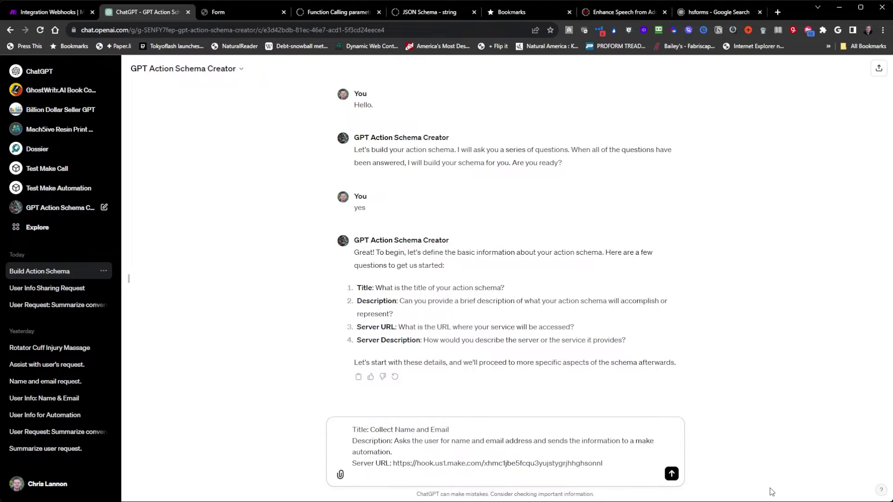
pyautogui.write('Server Description: Make')
pyautogui.press('Return')
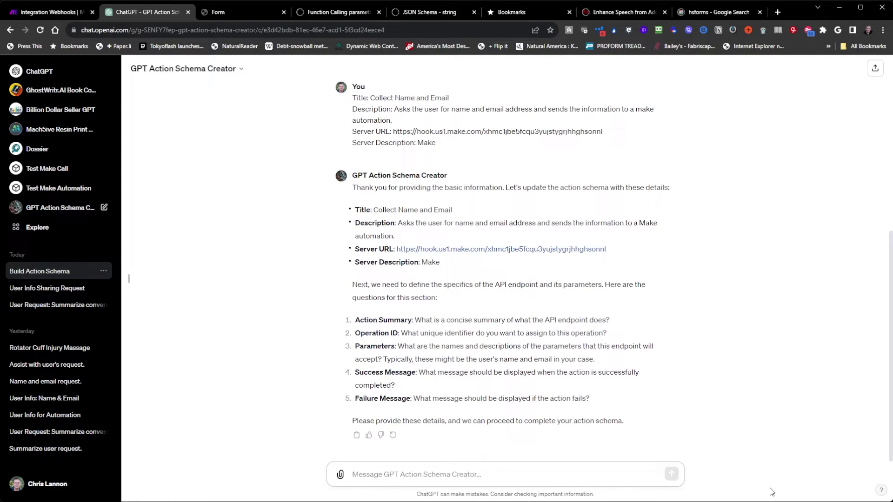
# Copy the reply's description and paste it into a new 'Action Summary:' line.
pyautogui.moveTo(401, 238); pyautogui.dragTo(398, 223)
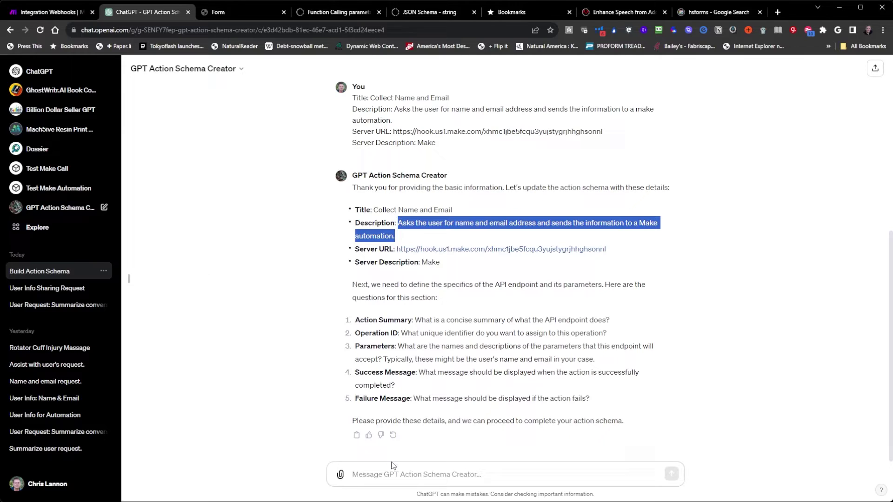
pyautogui.click(413, 454)
pyautogui.write('Act')
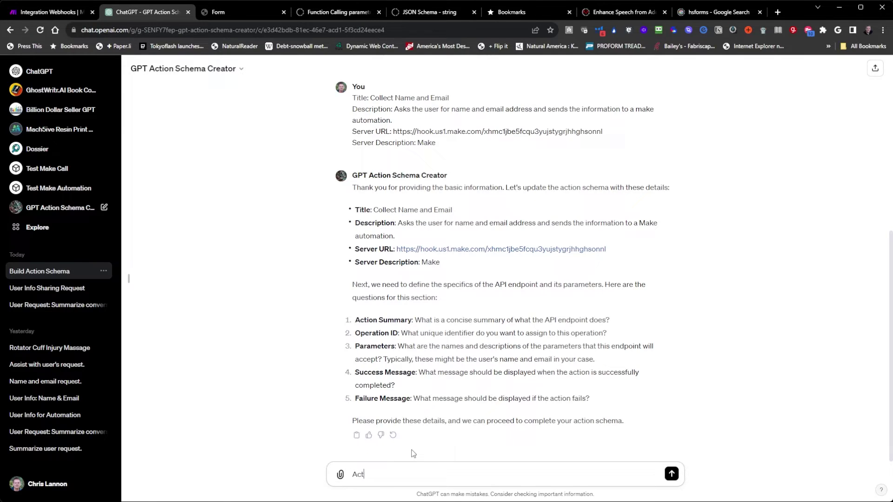
pyautogui.write('ion Summary:')
pyautogui.hotkey('ctrl', 'v')
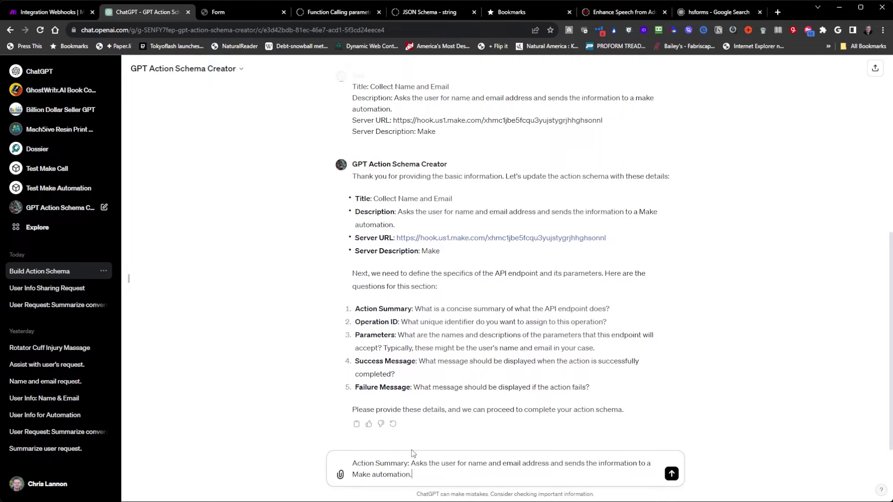
pyautogui.hotkey('shift', 'Return')
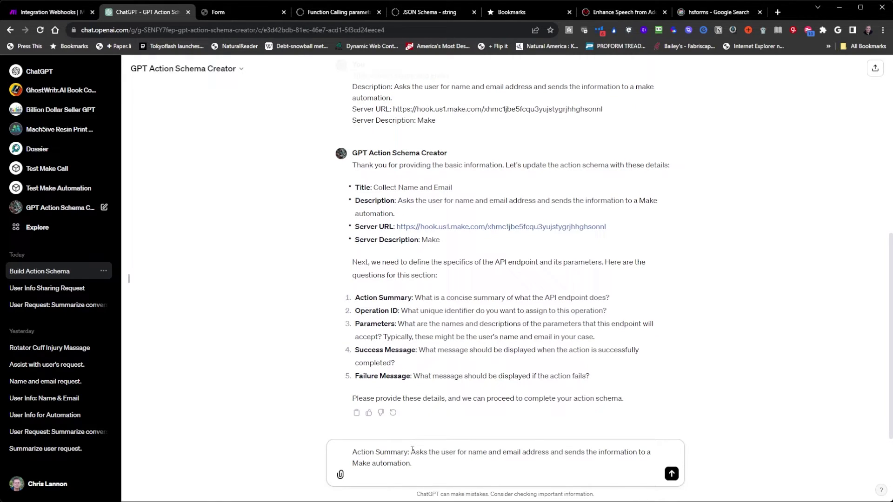
# Add 'OperationID: Make-Name-Email' and 'Parameters: Name, Email.' lines.
pyautogui.write('Mak')
pyautogui.write('e Inf')
pyautogui.press('BackSpace')
pyautogui.write('fo')
pyautogui.press('BackSpace')
pyautogui.press('BackSpace')
pyautogui.press('BackSpace')
pyautogui.press('BackSpace')
pyautogui.press('BackSpace')
pyautogui.press('BackSpace')
pyautogui.press('BackSpace')
pyautogui.press('BackSpace')
pyautogui.press('BackSpace')
pyautogui.press('BackSpace')
pyautogui.write('OperationID: Make -Info')
pyautogui.press('BackSpace')
pyautogui.press('BackSpace')
pyautogui.press('BackSpace')
pyautogui.press('BackSpace')
pyautogui.press('BackSpace')
pyautogui.write('-Name')
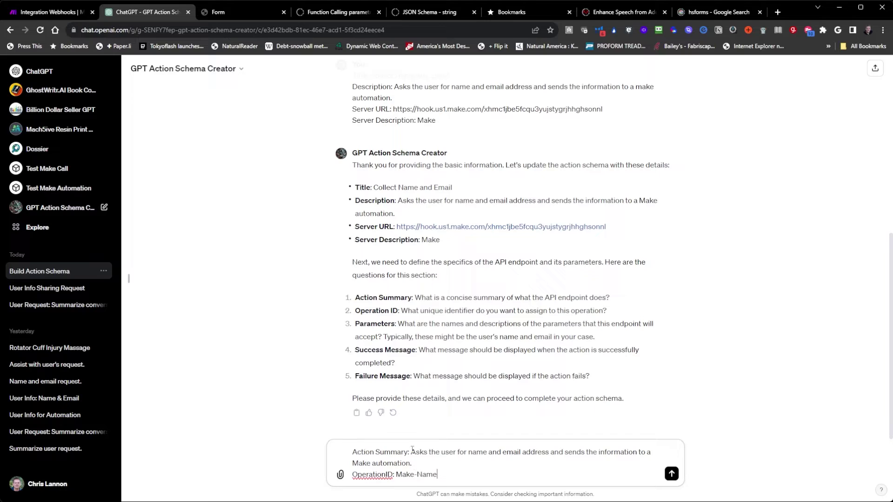
pyautogui.write('-Email')
pyautogui.hotkey('shift', 'Return')
pyautogui.write('Para')
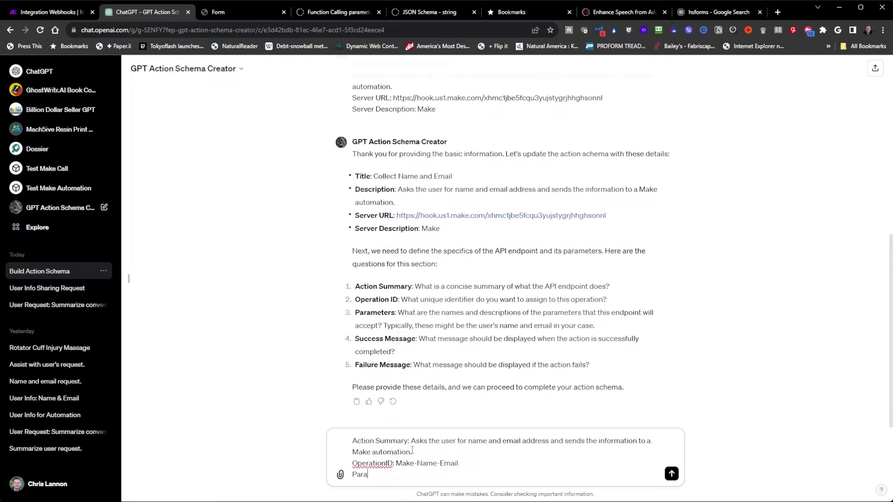
pyautogui.write('meters: Name, Email.')
# Add the success message: name and email address have been sent successfully to make.com.
pyautogui.hotkey('shift', 'Return')
pyautogui.write('Success Message')
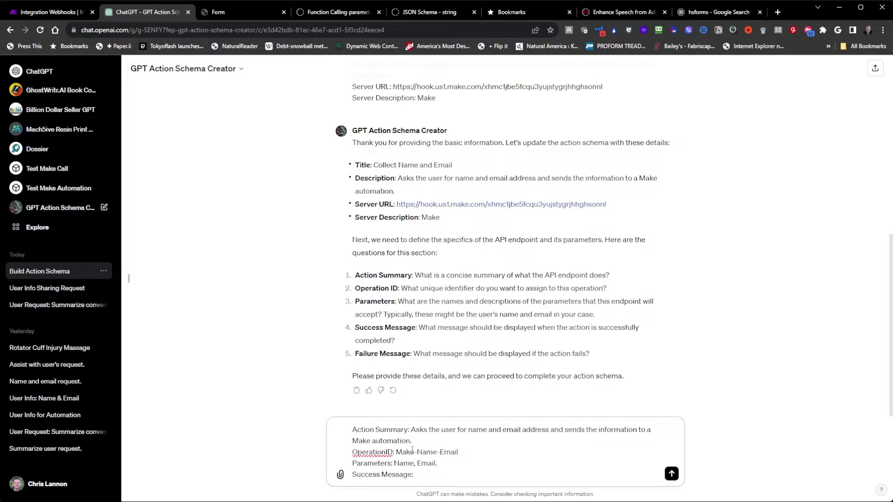
pyautogui.write(': ')
pyautogui.write('Email address and')
pyautogui.press('BackSpace')
pyautogui.press('BackSpace')
pyautogui.press('BackSpace')
pyautogui.press('BackSpace')
pyautogui.press('BackSpace')
pyautogui.press('BackSpace')
pyautogui.press('BackSpace')
pyautogui.press('BackSpace')
pyautogui.press('BackSpace')
pyautogui.press('BackSpace')
pyautogui.press('BackSpace')
pyautogui.press('BackSpace')
pyautogui.press('BackSpace')
pyautogui.press('BackSpace')
pyautogui.press('BackSpace')
pyautogui.press('BackSpace')
pyautogui.press('BackSpace')
pyautogui.press('BackSpace')
pyautogui.write('Name and Email Address Have been Successfu')
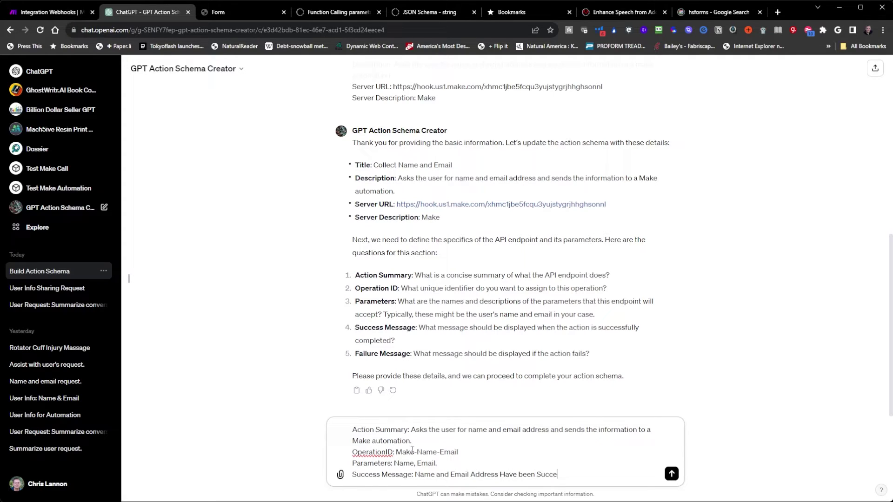
pyautogui.press('BackSpace')
pyautogui.press('BackSpace')
pyautogui.press('BackSpace')
pyautogui.press('BackSpace')
pyautogui.hotkey('ctrl', 'BackSpace')
pyautogui.hotkey('ctrl', 'BackSpace')
pyautogui.hotkey('ctrl', 'BackSpace')
pyautogui.hotkey('ctrl', 'BackSpace')
pyautogui.hotkey('ctrl', 'BackSpace')
pyautogui.write('email address have been sent successfuly to Make.co')
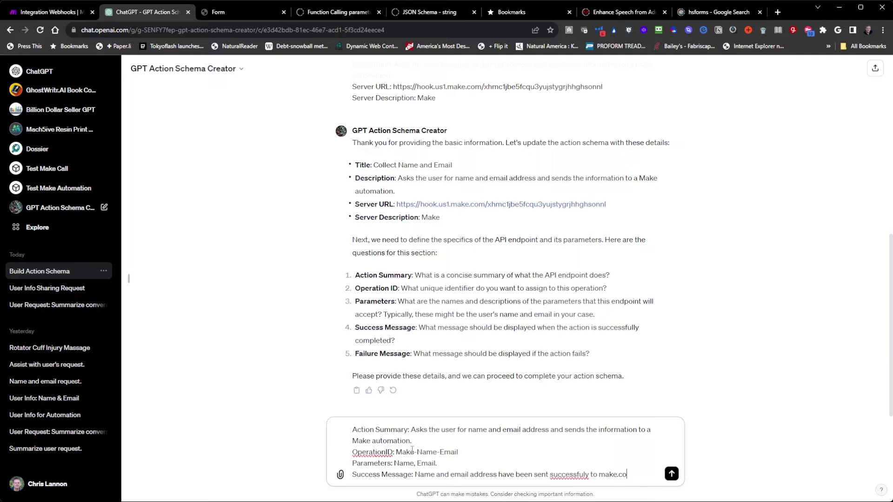
pyautogui.press('BackSpace')
pyautogui.press('BackSpace')
pyautogui.press('BackSpace')
pyautogui.press('BackSpace')
pyautogui.press('BackSpace')
pyautogui.press('BackSpace')
pyautogui.press('BackSpace')
pyautogui.press('BackSpace')
pyautogui.press('BackSpace')
pyautogui.write('ly to make.com')
# Add the failure message 'Failed to Send.' and send the endpoint details.
pyautogui.hotkey('shift', 'Return')
pyautogui.write('Failure ')
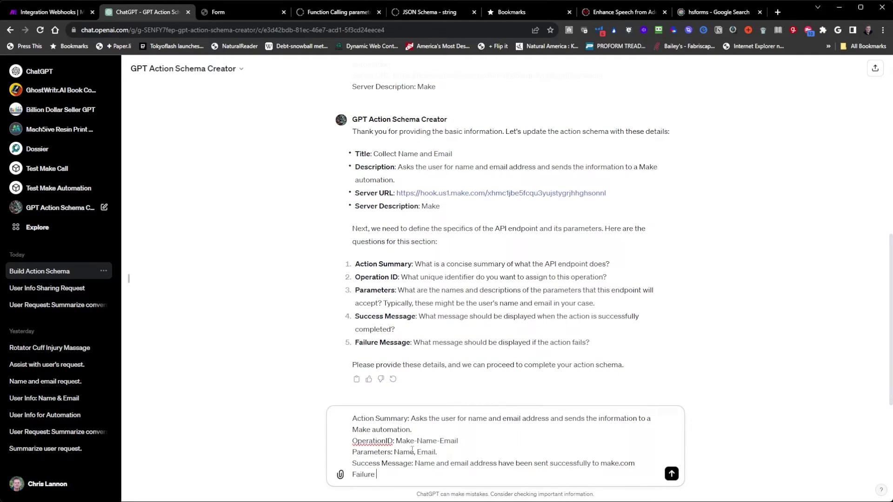
pyautogui.write('Message: Se')
pyautogui.press('BackSpace')
pyautogui.write('Make')
pyautogui.press('BackSpace')
pyautogui.press('BackSpace')
pyautogui.press('BackSpace')
pyautogui.press('BackSpace')
pyautogui.write('Failed to Send.')
pyautogui.press('Return')
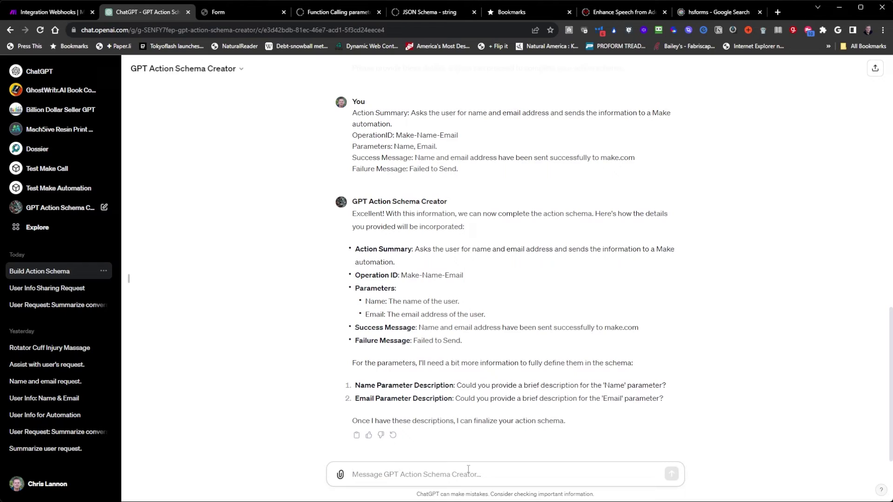
# Send descriptions: Name parameter as 'First Name', Email parameter as 'Email address'.
pyautogui.write('Name Parameter Description ')
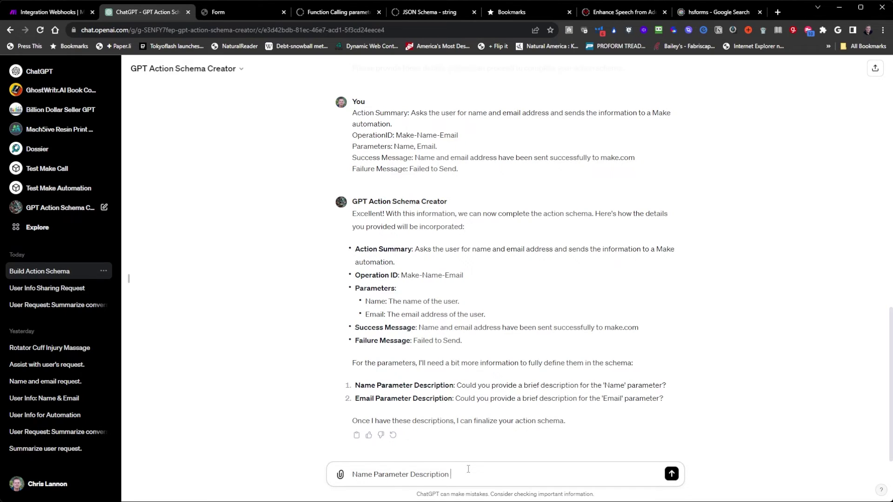
pyautogui.write('isrst Name')
pyautogui.hotkey('shift', 'Return')
pyautogui.write('Email Parameter')
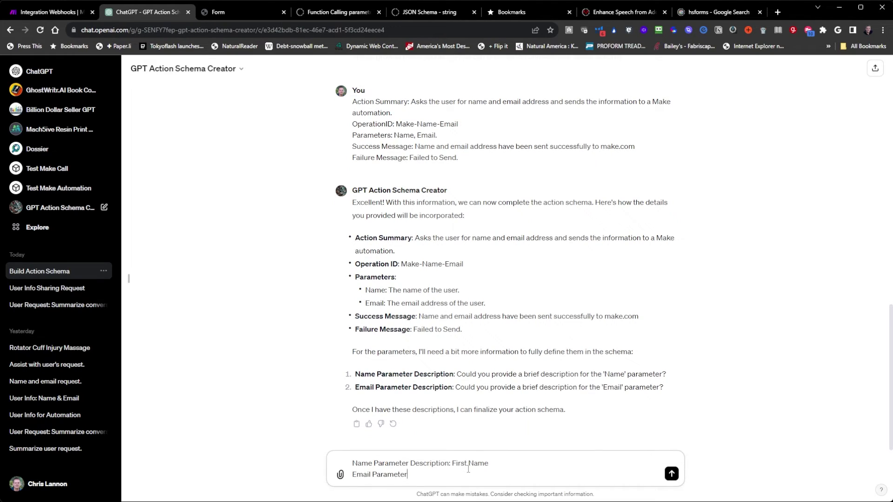
pyautogui.write(' Descript')
pyautogui.press('BackSpace')
pyautogui.write('ption: Email address.')
pyautogui.press('Return')
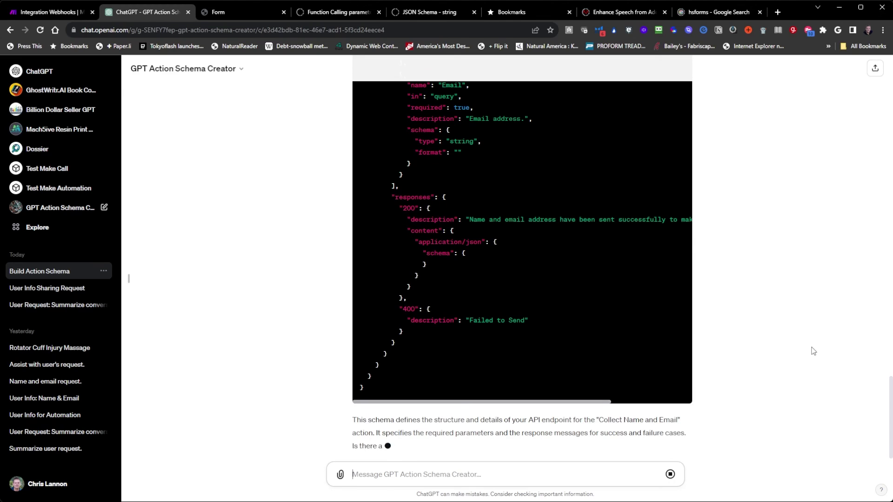
# Copy the generated OpenAPI JSON code block to the clipboard and look through the schema.
pyautogui.scroll(10, 565, 403)
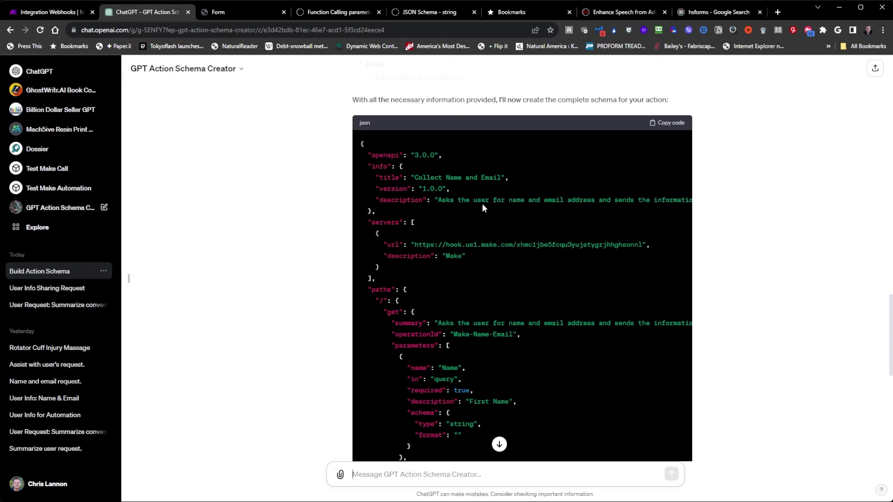
pyautogui.click(667, 124)
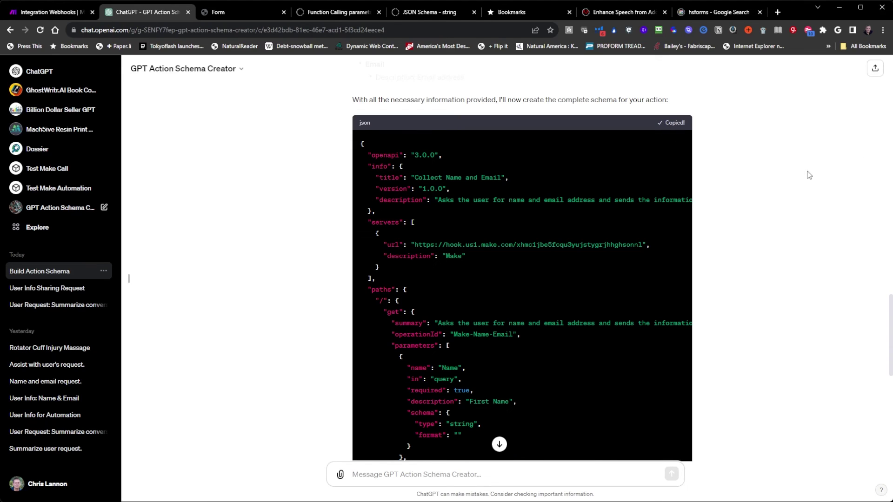
pyautogui.scroll(-7, 232, 288)
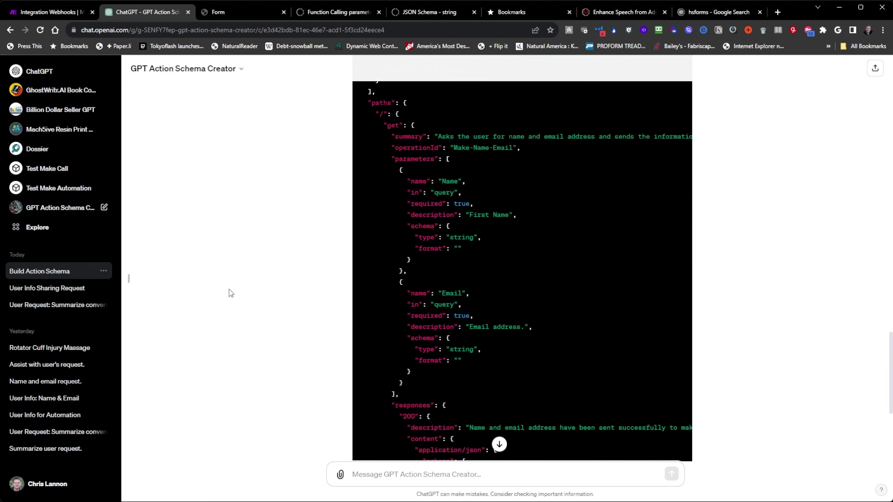
pyautogui.scroll(20, 236, 296)
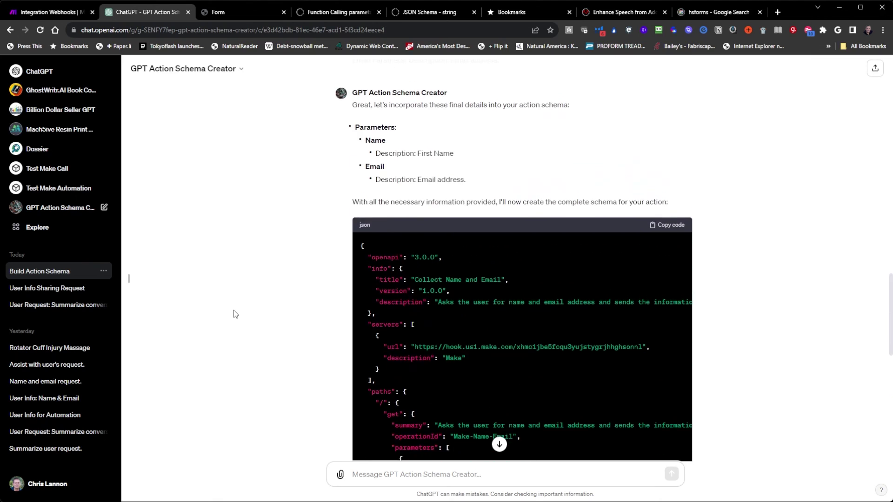